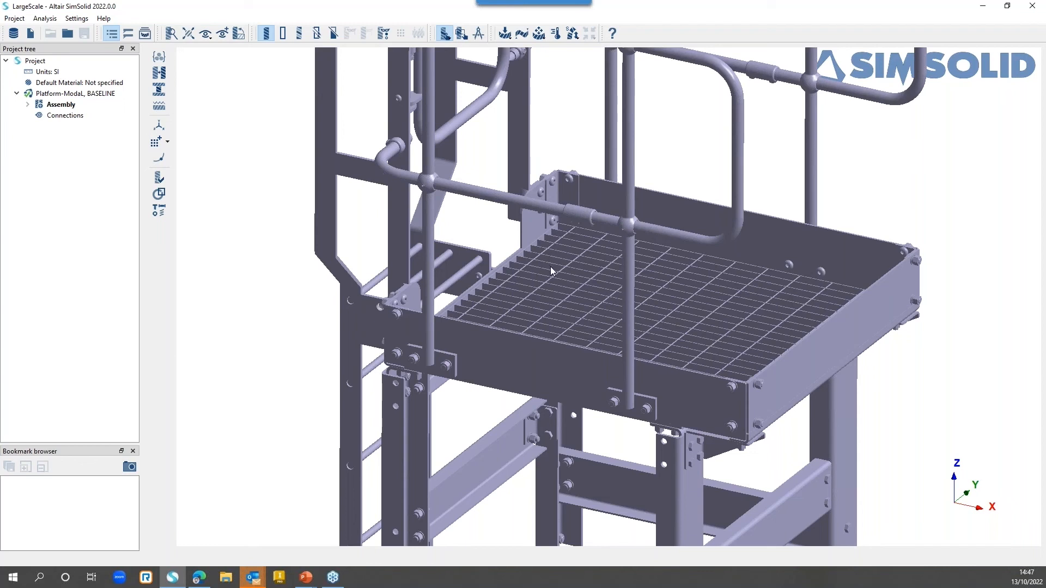
{"action": "scroll", "coordinate": [550, 266], "scroll_direction": "down", "scroll_amount": 2}
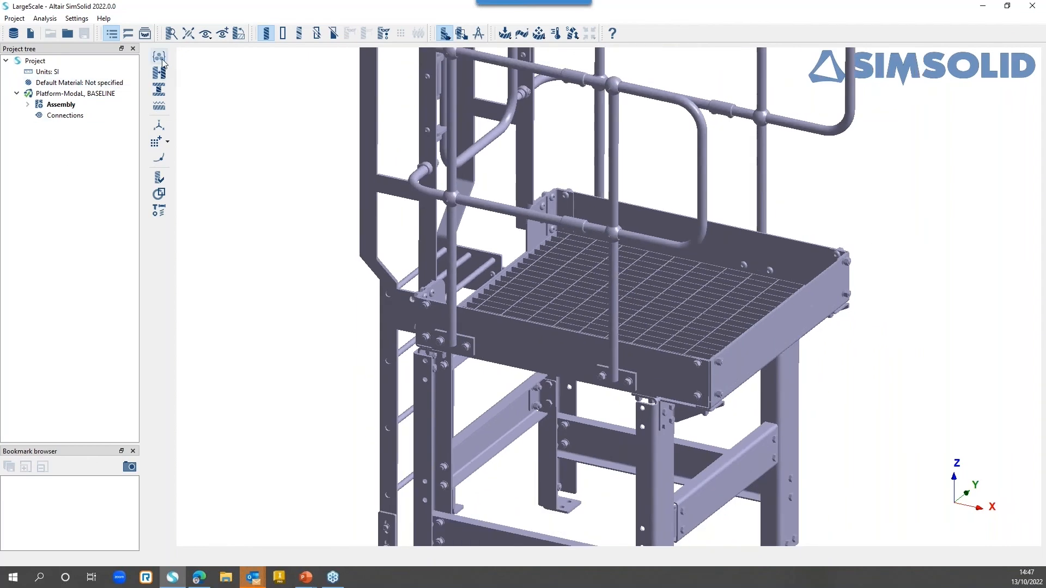
{"action": "left_click", "coordinate": [159, 58]}
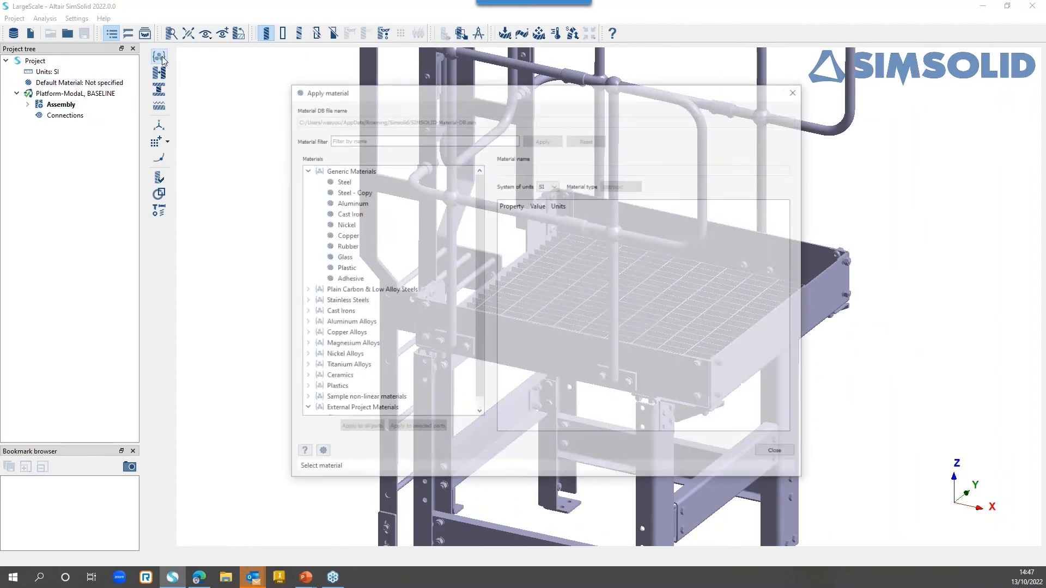
{"action": "left_click", "coordinate": [796, 92]}
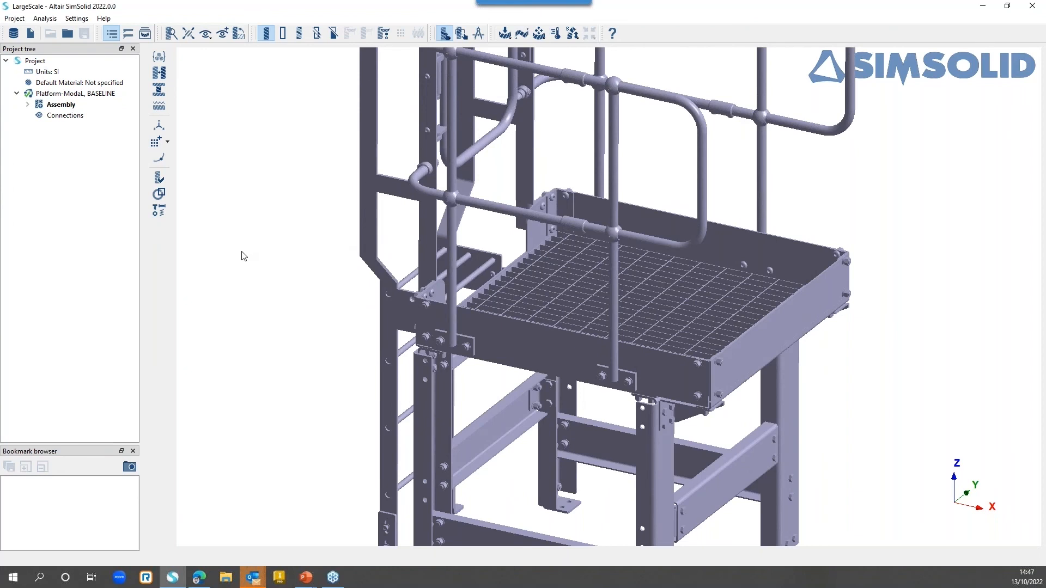
Step: Create automatic connections for the assembly with 1 mm gap, 1 mm penetration and normal resolution
{"action": "scroll", "coordinate": [323, 262], "scroll_direction": "down", "scroll_amount": 3}
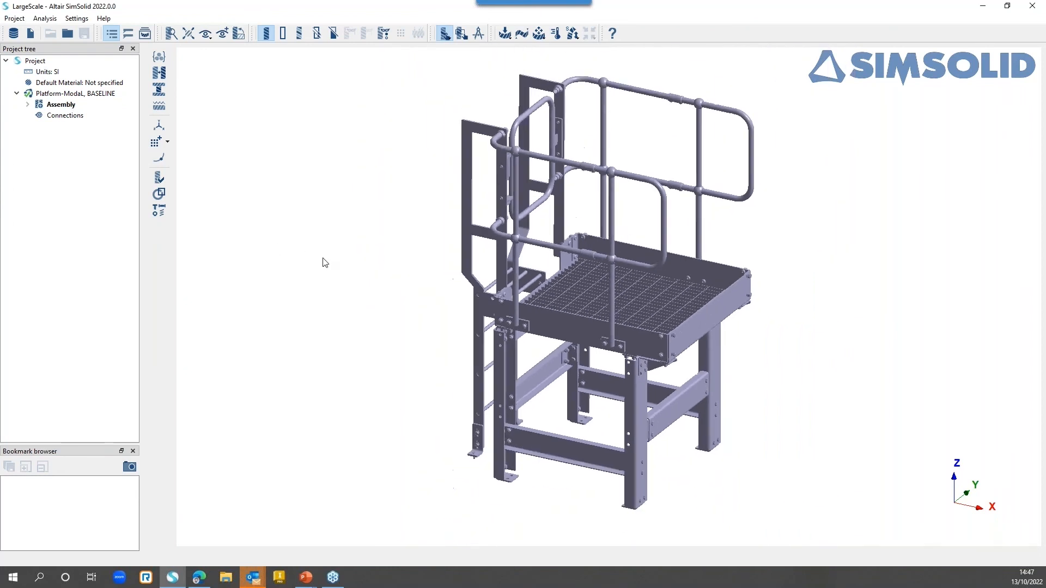
{"action": "left_click", "coordinate": [74, 116]}
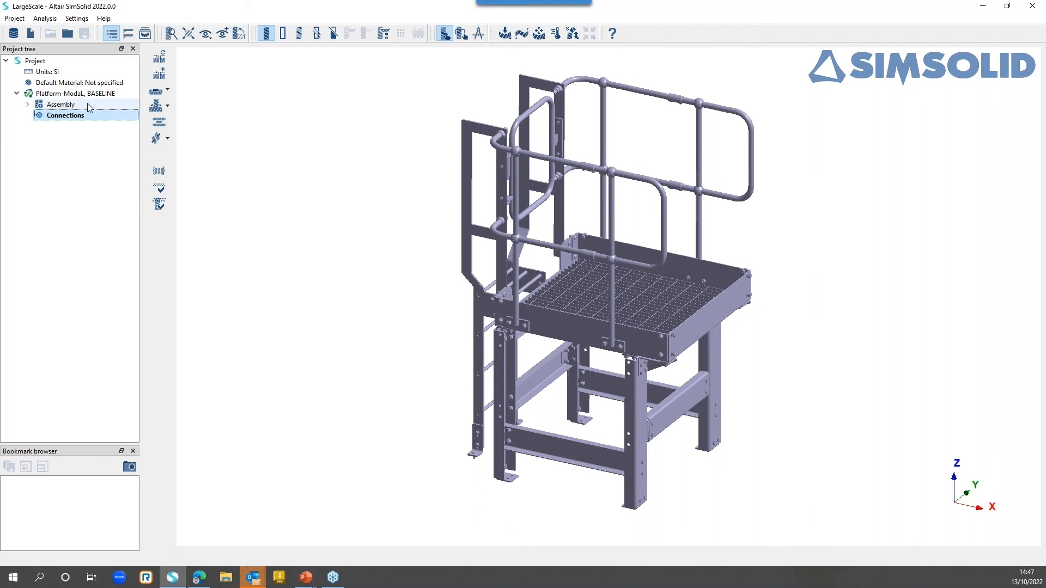
{"action": "left_click", "coordinate": [159, 57]}
{"action": "left_click_drag", "start_coordinate": [242, 214], "coordinate": [325, 95]}
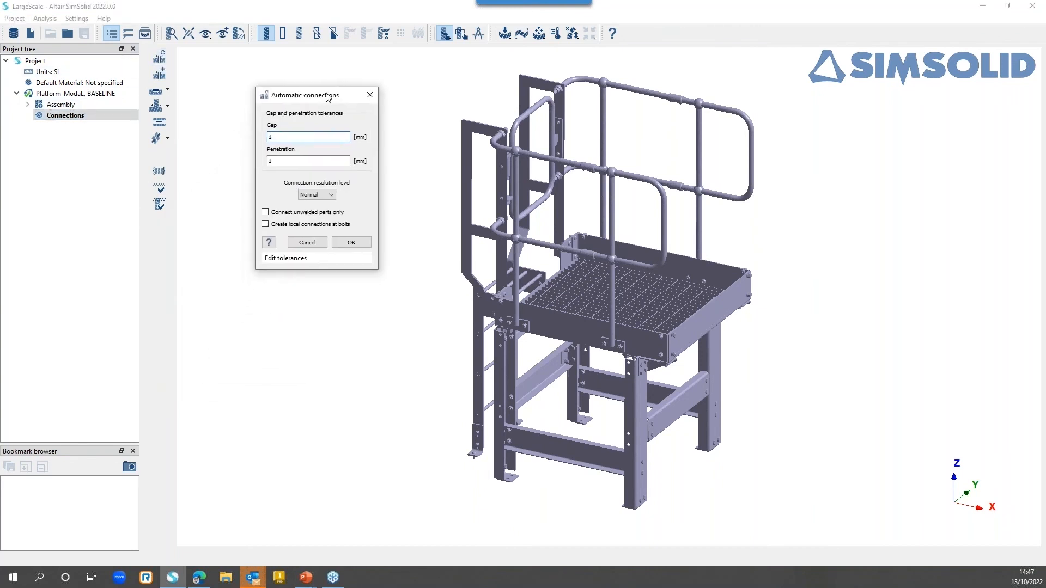
{"action": "left_click", "coordinate": [355, 243]}
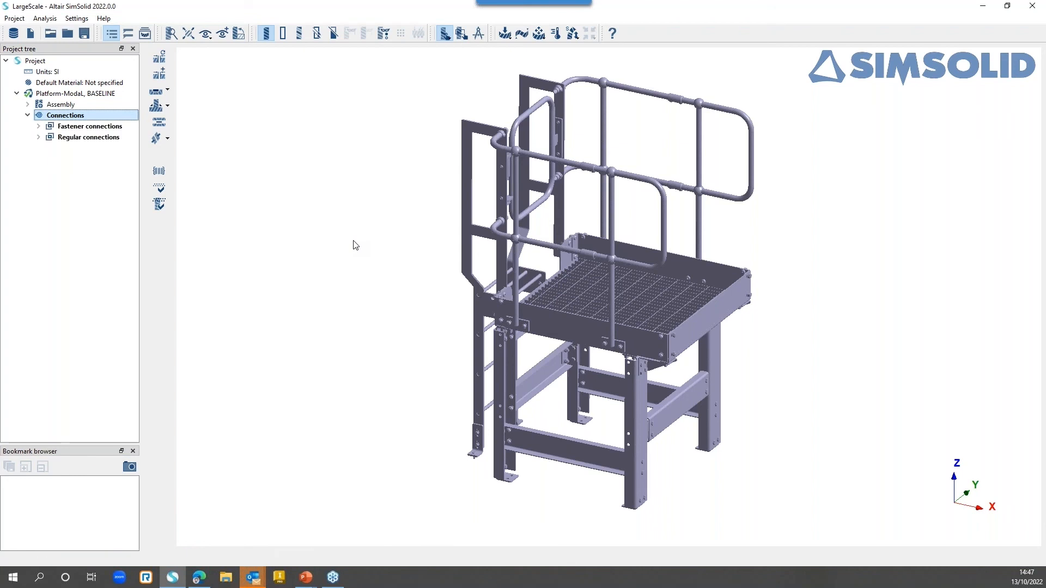
Step: Review the part connections of the upper bolt at the platform's front corner, and check the assembly for disconnected groups of parts
{"action": "left_click", "coordinate": [38, 137]}
{"action": "left_click_drag", "start_coordinate": [134, 68], "coordinate": [64, 127]}
{"action": "left_click", "coordinate": [45, 136]}
{"action": "scroll", "coordinate": [660, 342], "scroll_direction": "up", "scroll_amount": 5}
{"action": "scroll", "coordinate": [658, 337], "scroll_direction": "up", "scroll_amount": 5}
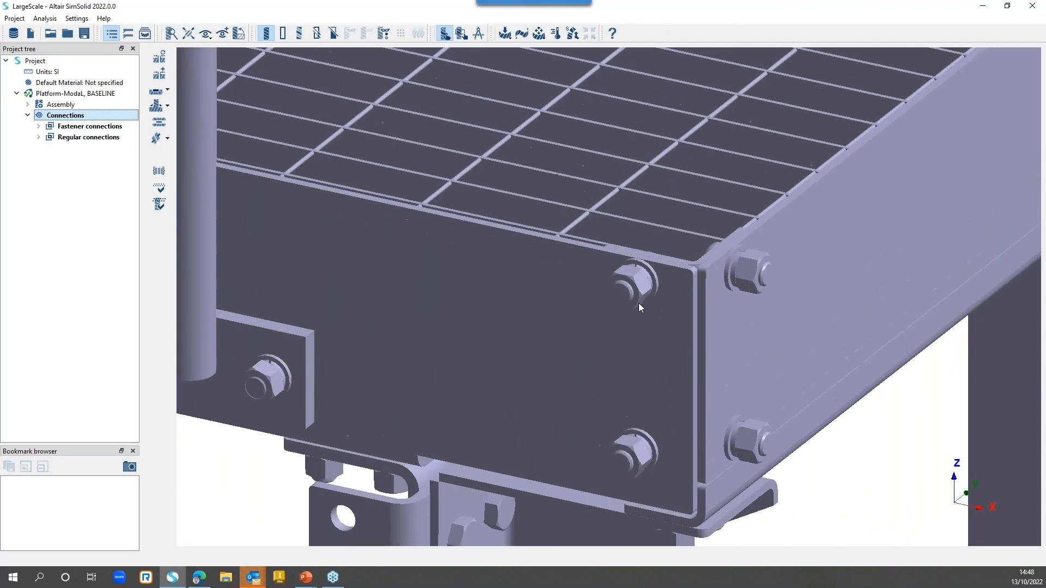
{"action": "left_click", "coordinate": [624, 290]}
{"action": "right_click", "coordinate": [624, 290]}
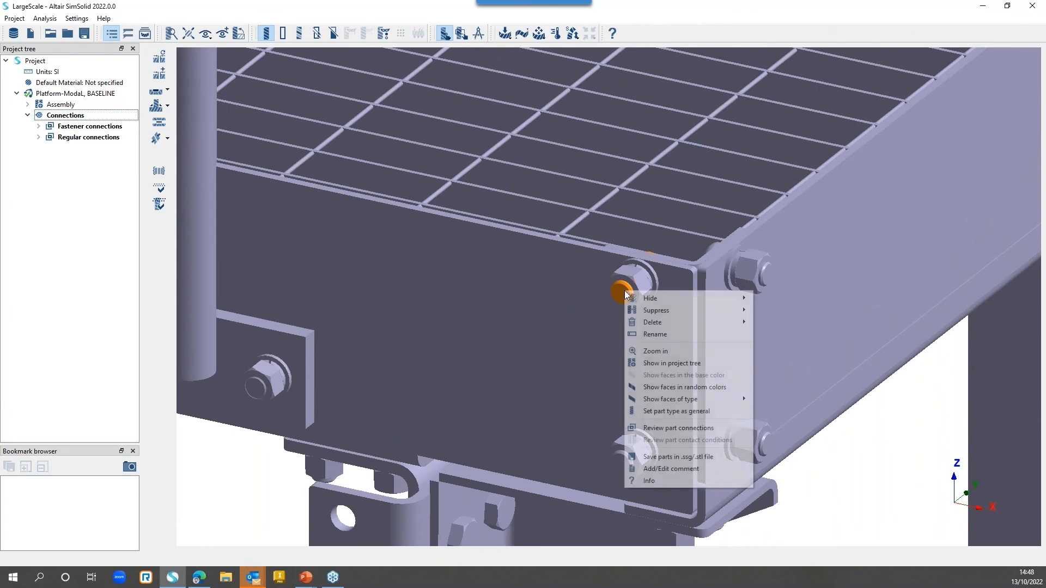
{"action": "left_click", "coordinate": [677, 427]}
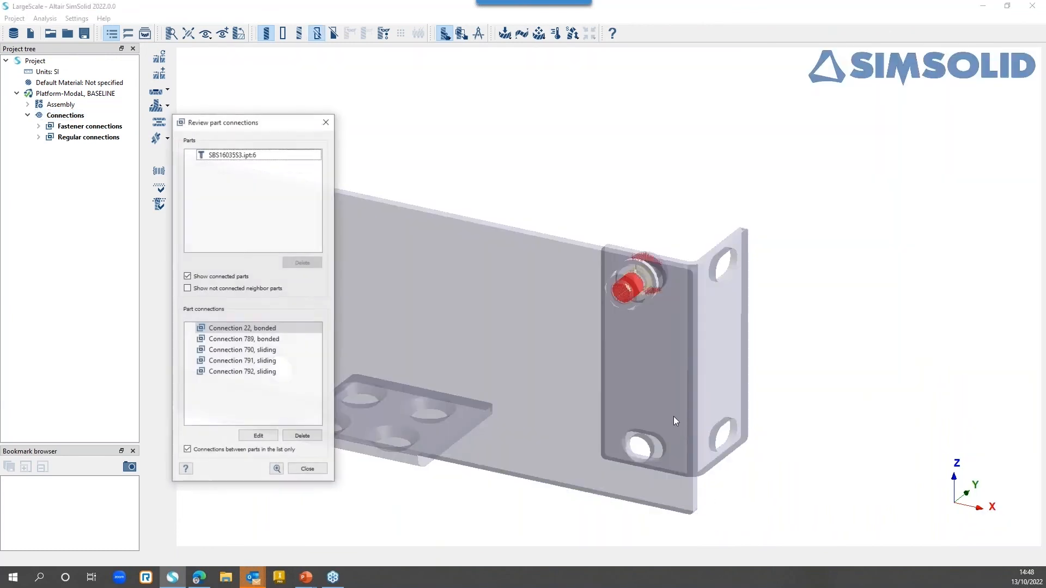
{"action": "right_click_drag", "start_coordinate": [851, 388], "coordinate": [756, 229]}
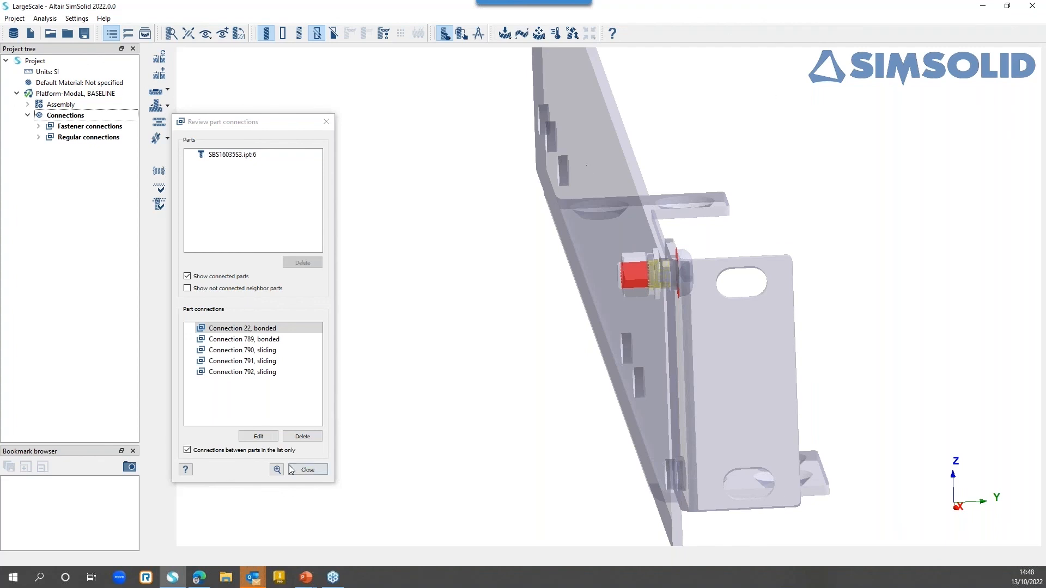
{"action": "left_click", "coordinate": [307, 470]}
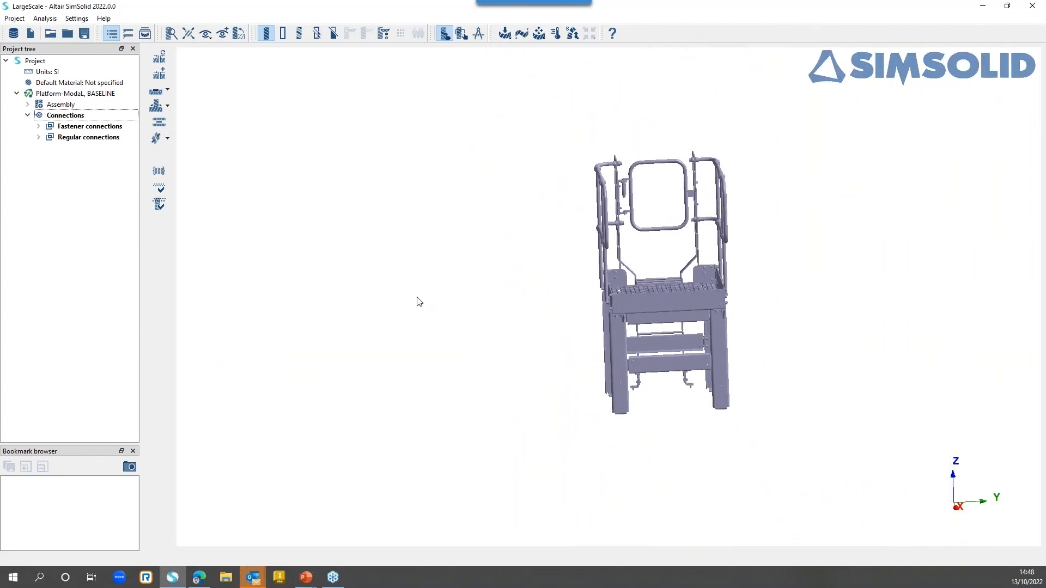
{"action": "left_click", "coordinate": [159, 173]}
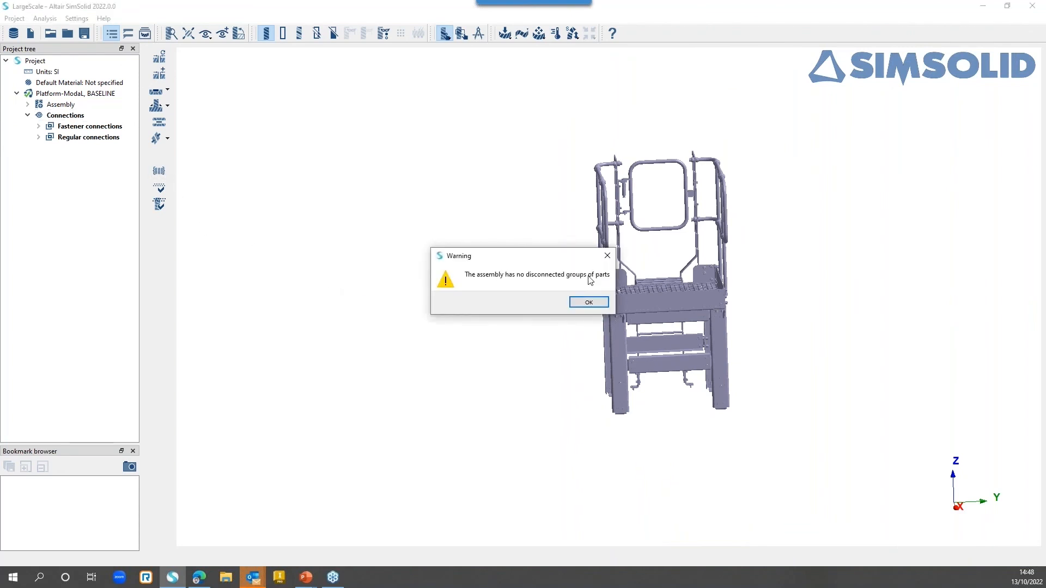
{"action": "left_click", "coordinate": [591, 305]}
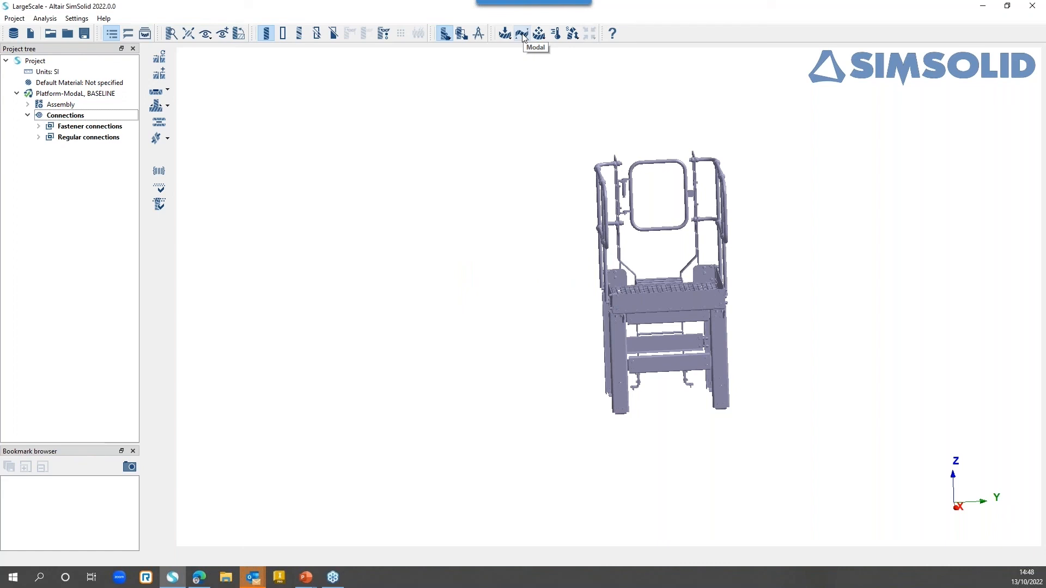
Step: Create a modal analysis that finds 15 modes
{"action": "left_click", "coordinate": [522, 35]}
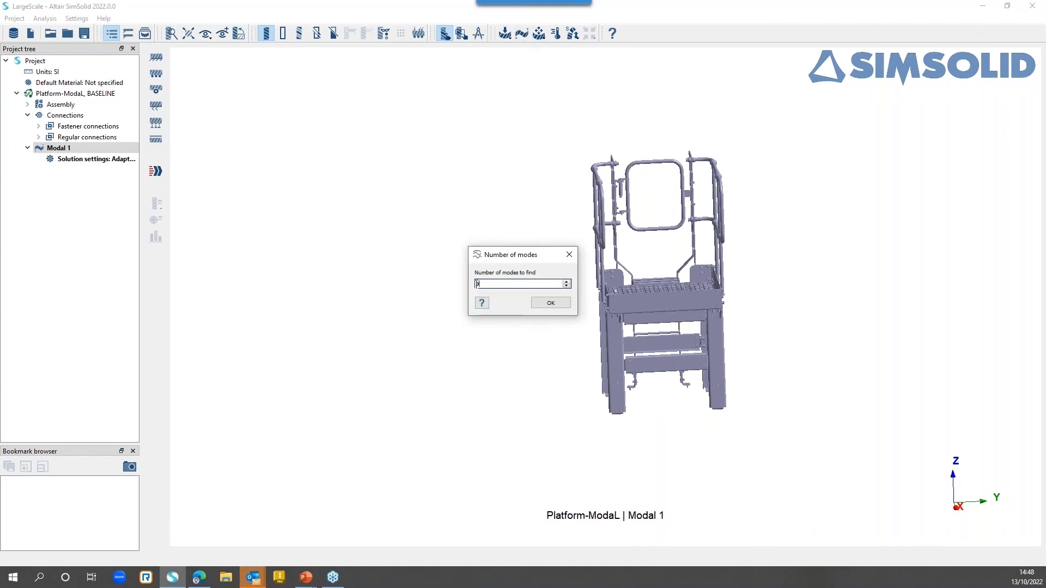
{"action": "type", "text": "15"}
{"action": "left_click", "coordinate": [550, 302]}
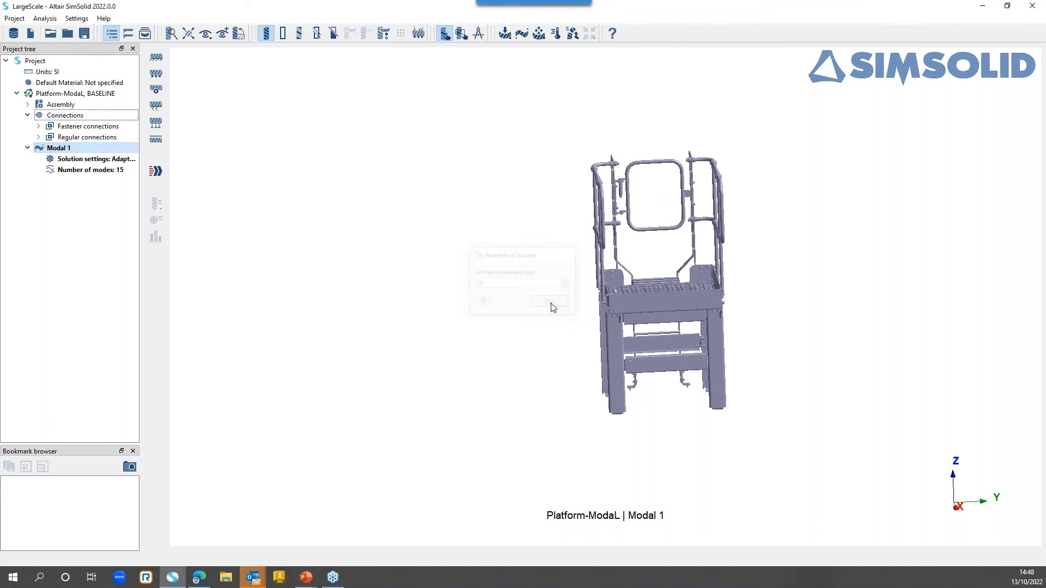
Step: Apply an immovable constraint to the bottom foot faces of both ladder rails and all four platform legs
{"action": "left_click_drag", "start_coordinate": [592, 339], "coordinate": [337, 179]}
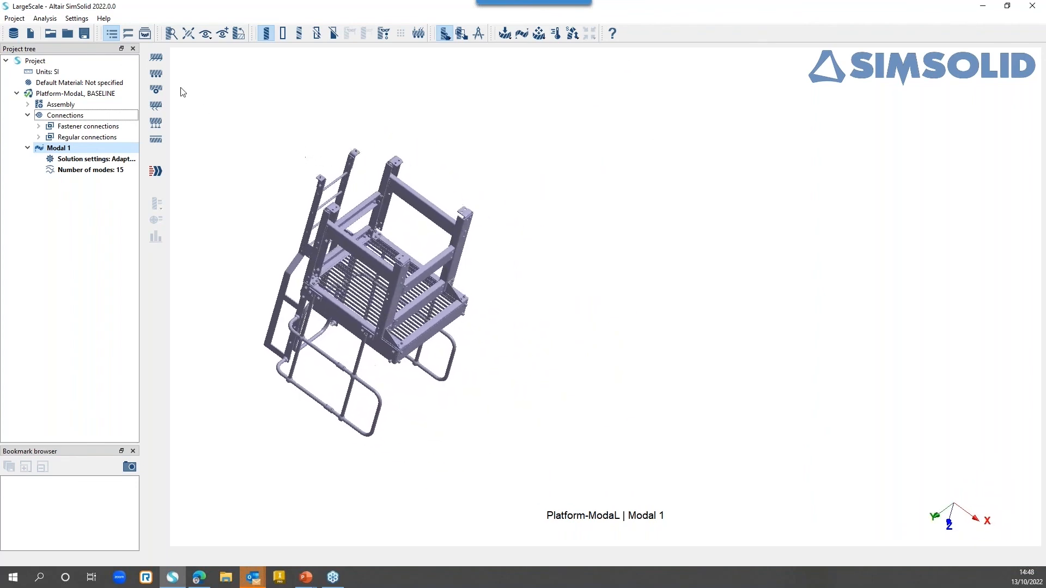
{"action": "left_click", "coordinate": [156, 57]}
{"action": "right_click_drag", "start_coordinate": [463, 154], "coordinate": [593, 175]}
{"action": "scroll", "coordinate": [578, 136], "scroll_direction": "up", "scroll_amount": 4}
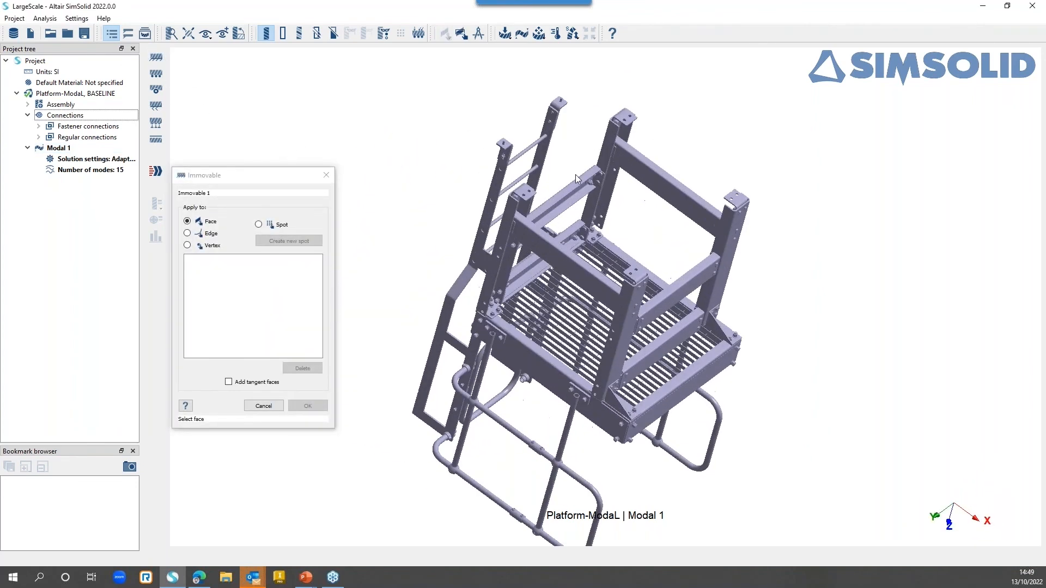
{"action": "scroll", "coordinate": [574, 113], "scroll_direction": "up", "scroll_amount": 6}
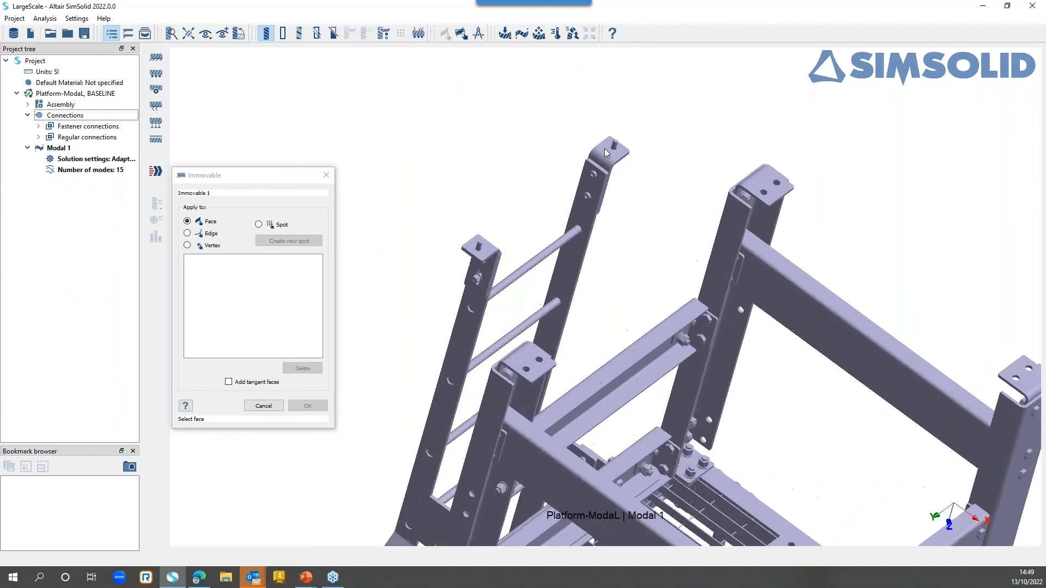
{"action": "left_click", "coordinate": [621, 153]}
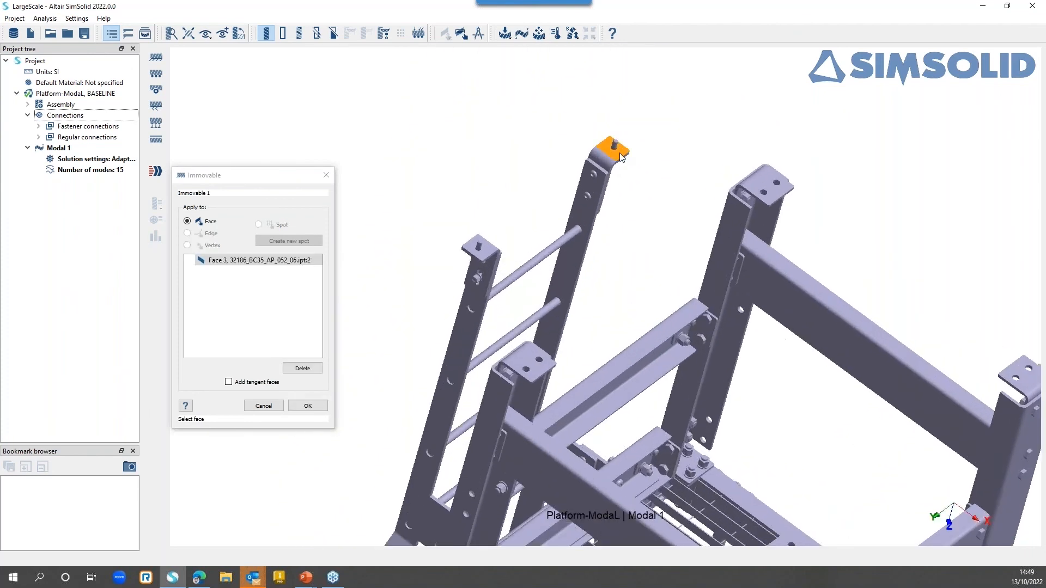
{"action": "left_click", "coordinate": [482, 257]}
{"action": "left_click", "coordinate": [767, 189]}
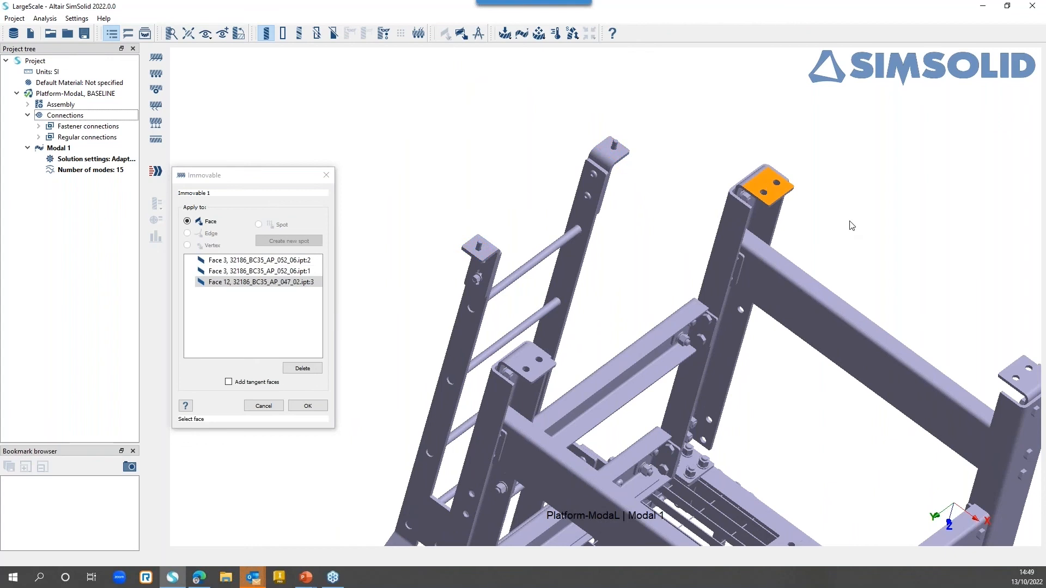
{"action": "middle_click_drag", "start_coordinate": [872, 240], "coordinate": [801, 240]}
{"action": "left_click", "coordinate": [838, 264]}
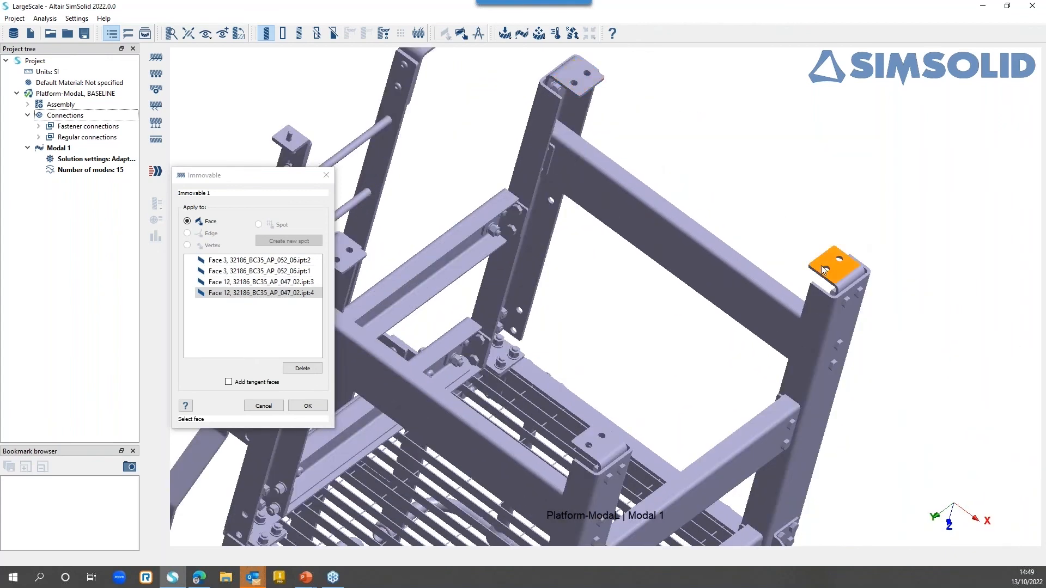
{"action": "middle_click_drag", "start_coordinate": [661, 367], "coordinate": [754, 363]}
{"action": "left_click", "coordinate": [754, 363]}
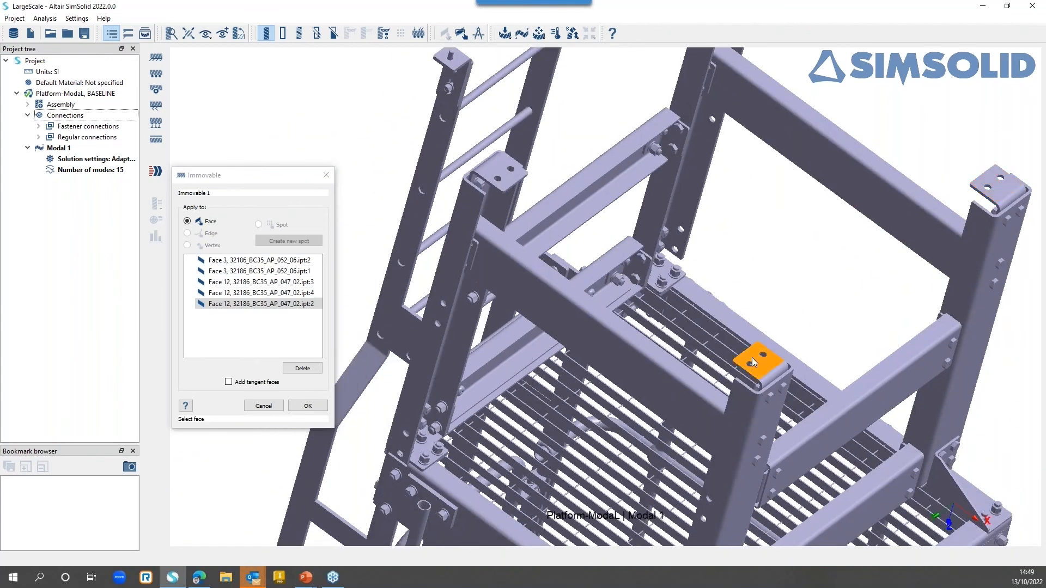
{"action": "left_click", "coordinate": [501, 173]}
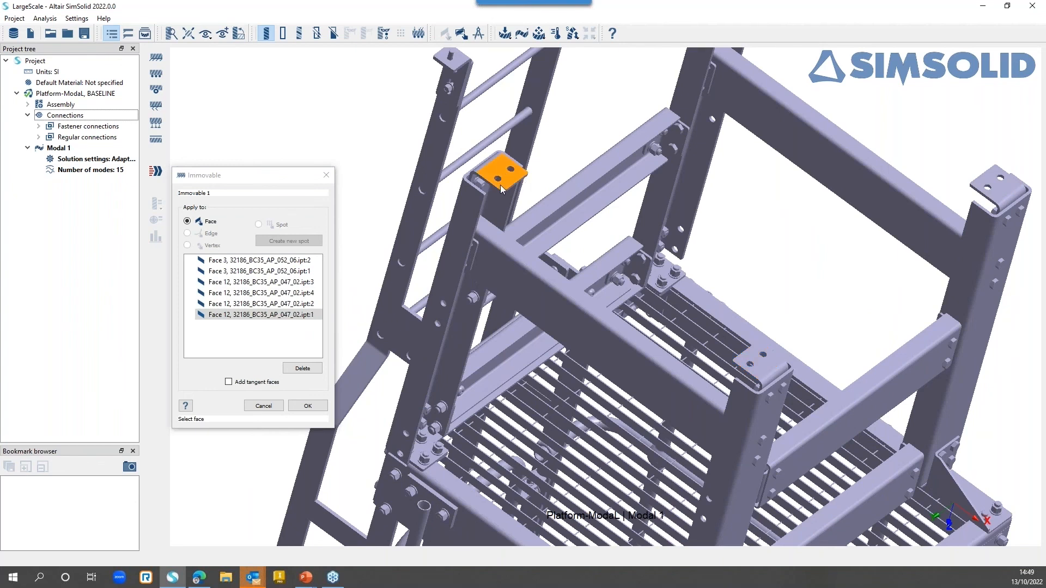
{"action": "left_click", "coordinate": [308, 406]}
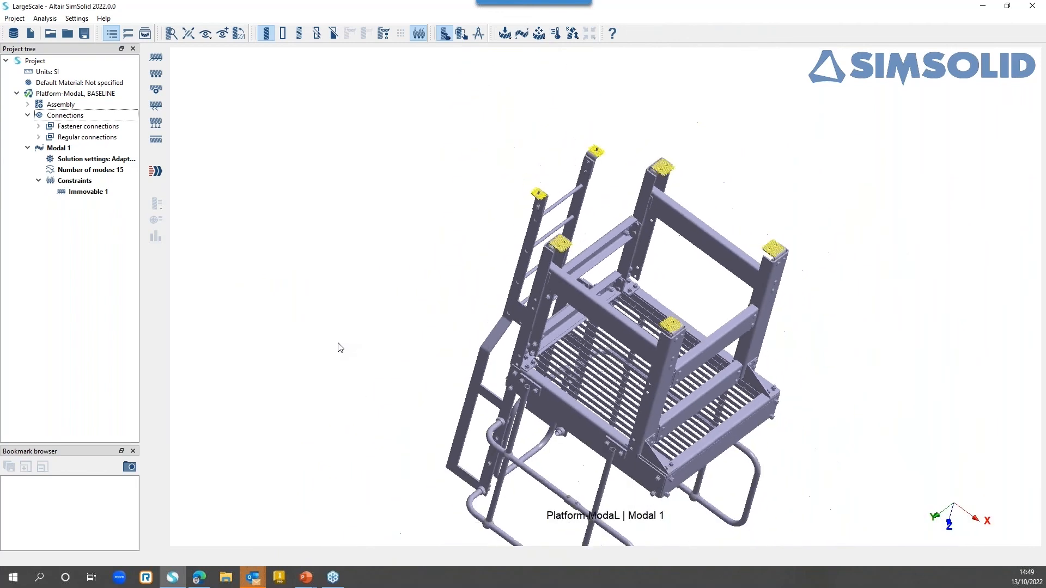
Step: Solve the modal analysis and plot the displacement magnitude of the first mode
{"action": "right_click_drag", "start_coordinate": [340, 348], "coordinate": [296, 228]}
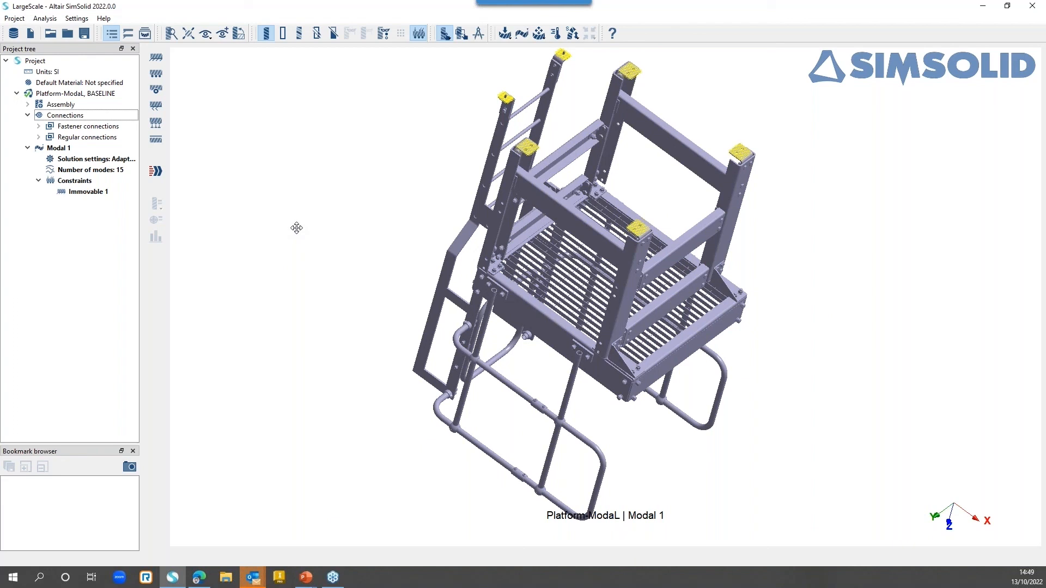
{"action": "left_click", "coordinate": [156, 172]}
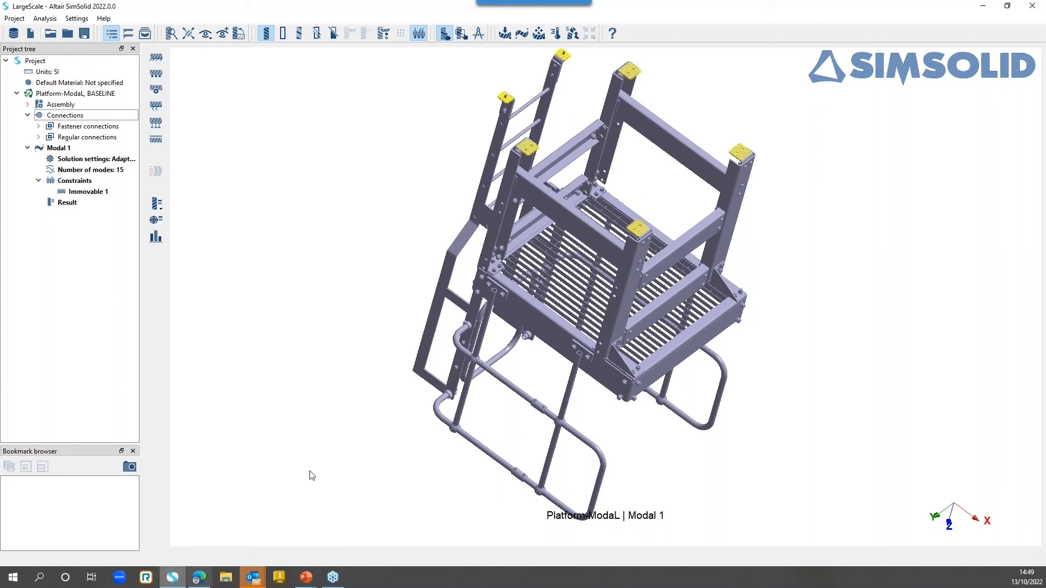
{"action": "left_click_drag", "start_coordinate": [621, 175], "coordinate": [653, 235]}
{"action": "left_click", "coordinate": [218, 203]}
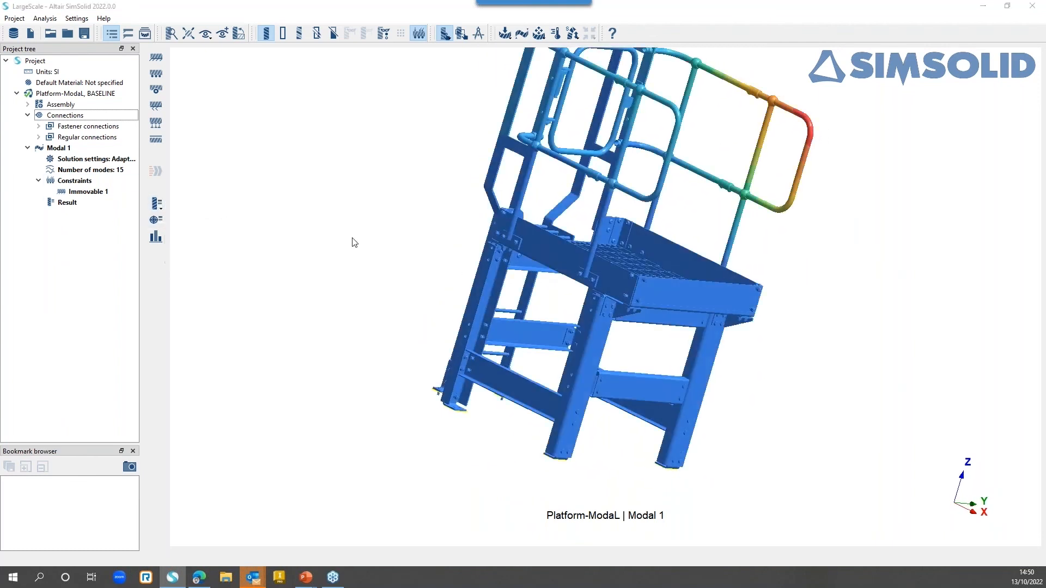
{"action": "left_click", "coordinate": [988, 339]}
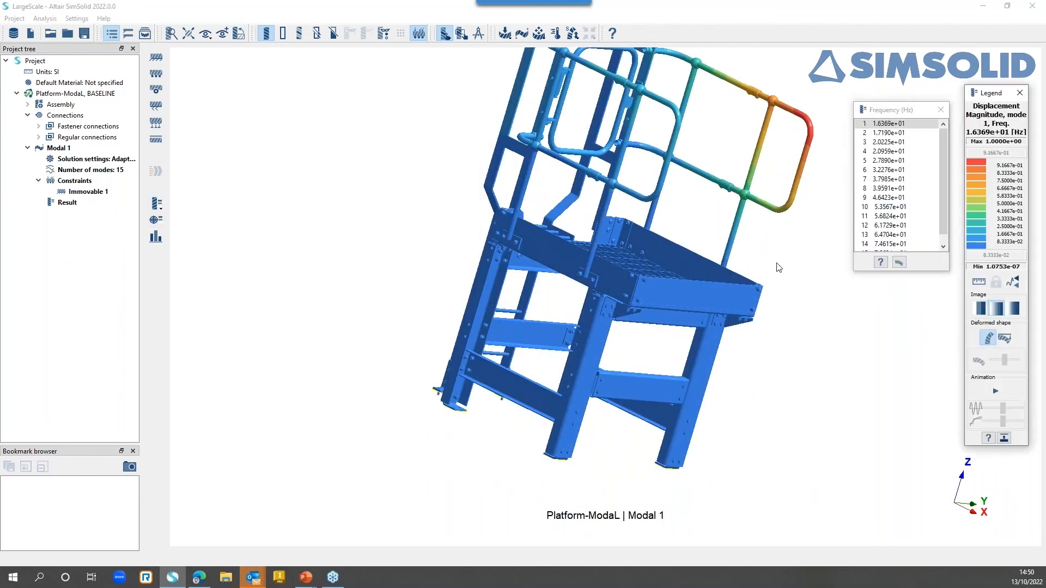
Step: Examine the displacement magnitude shapes of modes 2 through 10, looking at the handrails, platform edge and ladder
{"action": "left_click_drag", "start_coordinate": [765, 255], "coordinate": [670, 379]}
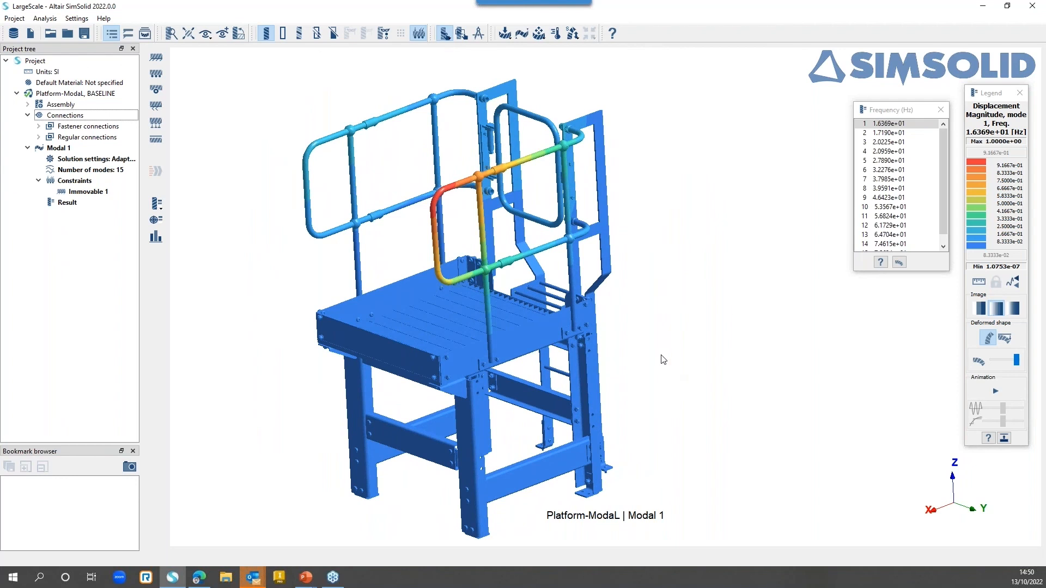
{"action": "left_click", "coordinate": [892, 133]}
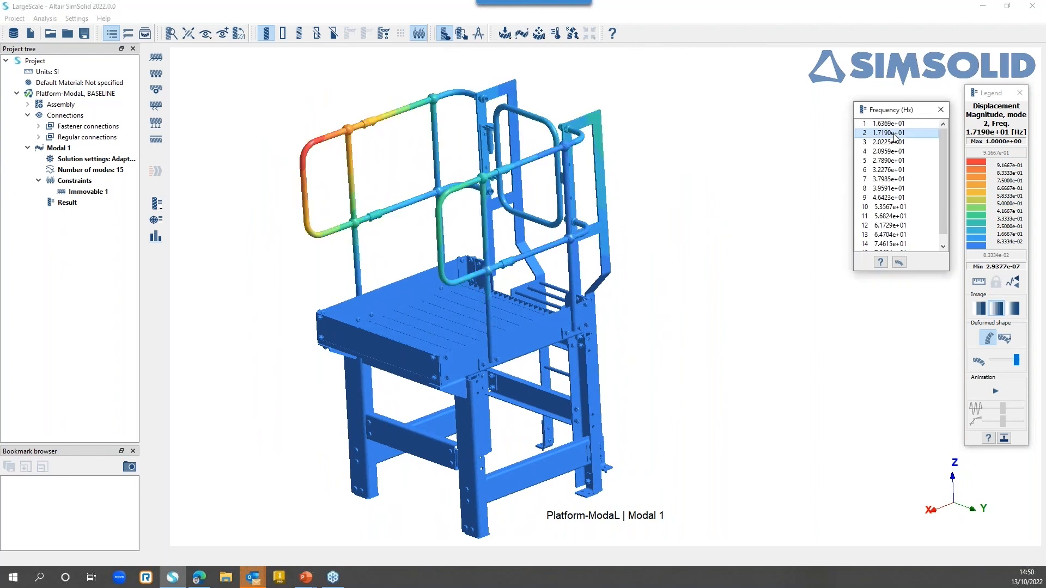
{"action": "left_click", "coordinate": [894, 139]}
{"action": "key", "text": "Down"}
{"action": "key", "text": "Down"}
{"action": "key", "text": "Down"}
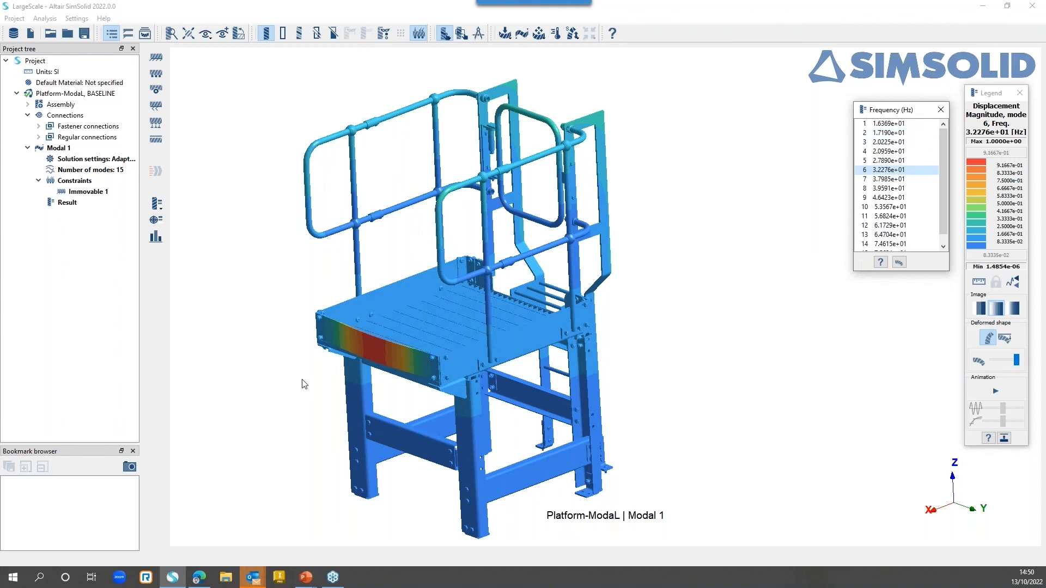
{"action": "scroll", "coordinate": [333, 353], "scroll_direction": "up", "scroll_amount": 5}
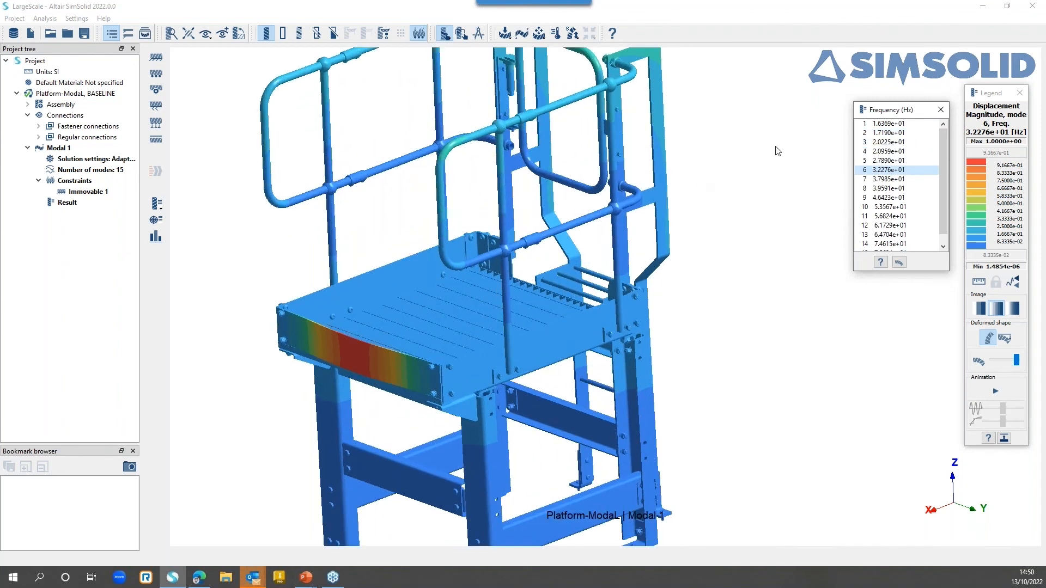
{"action": "left_click", "coordinate": [883, 179]}
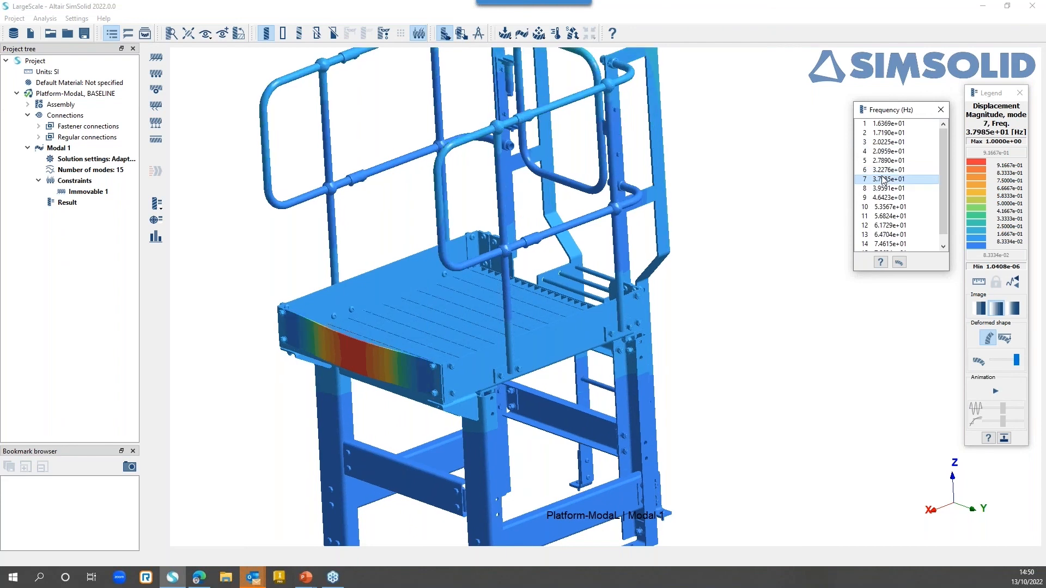
{"action": "key", "text": "Down"}
{"action": "key", "text": "Down"}
{"action": "key", "text": "Down"}
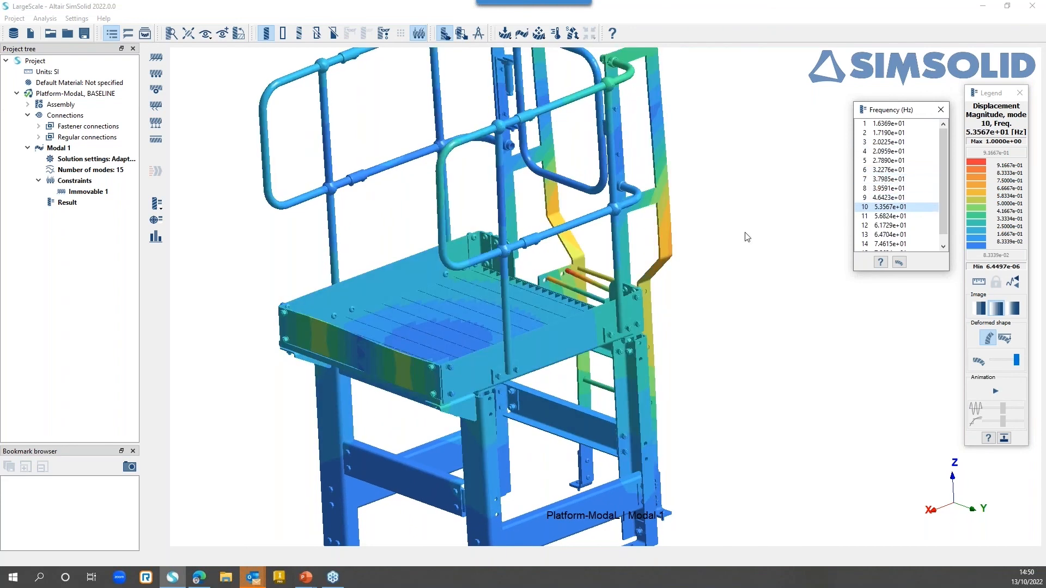
Step: Examine the displacement magnitude shapes of modes 11 through 14 around the upper ladder rungs and close the results plot
{"action": "scroll", "coordinate": [578, 282], "scroll_direction": "up", "scroll_amount": 5}
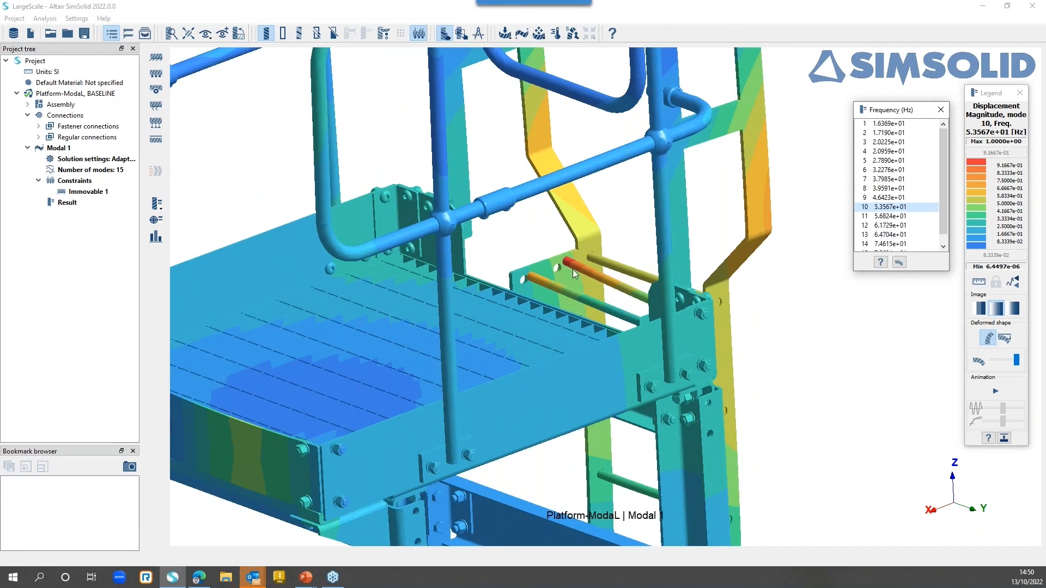
{"action": "key", "text": "Down"}
{"action": "key", "text": "Down"}
{"action": "key", "text": "Down"}
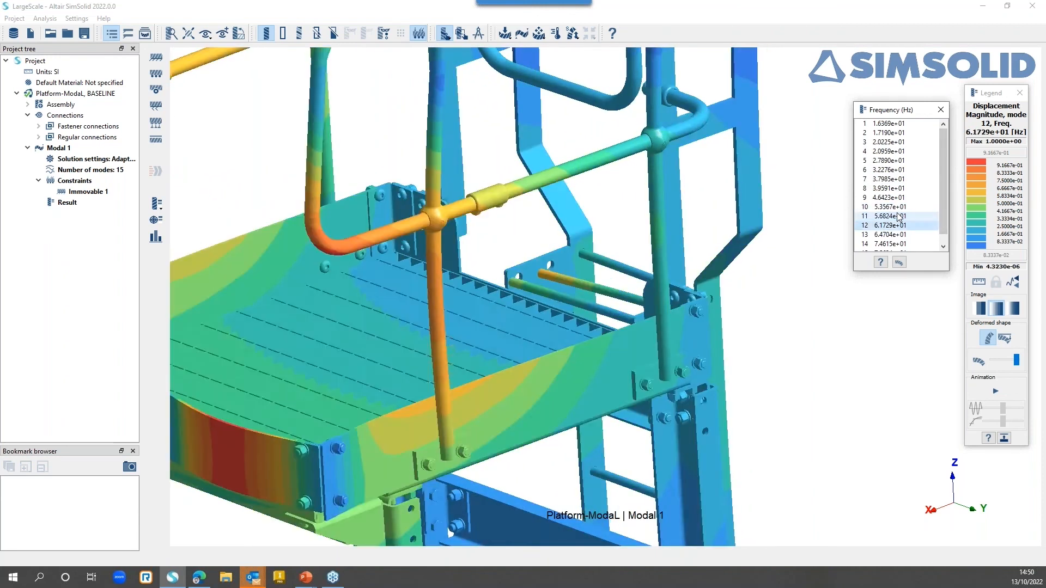
{"action": "key", "text": "Down"}
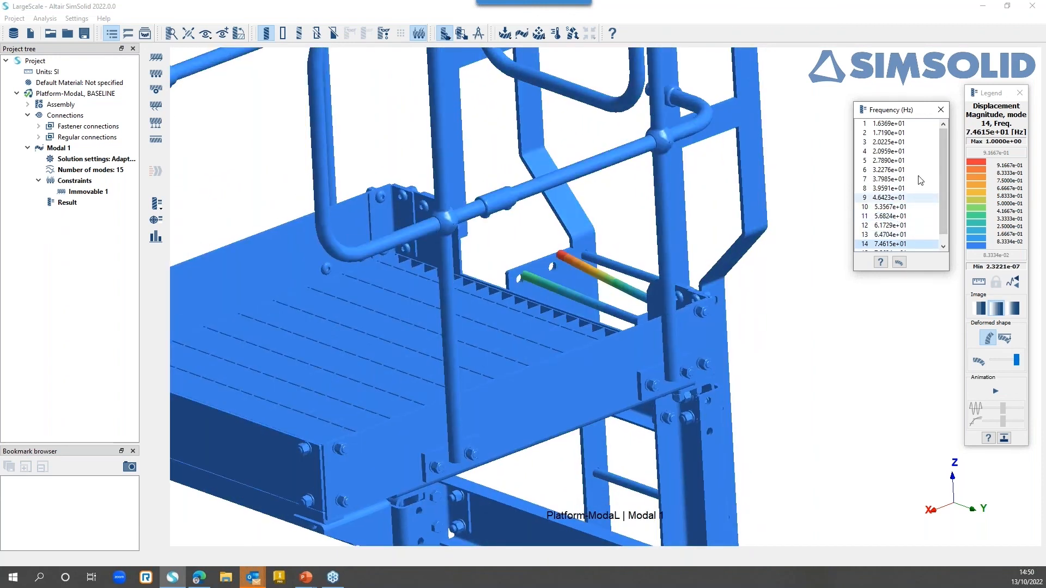
{"action": "left_click", "coordinate": [1020, 93]}
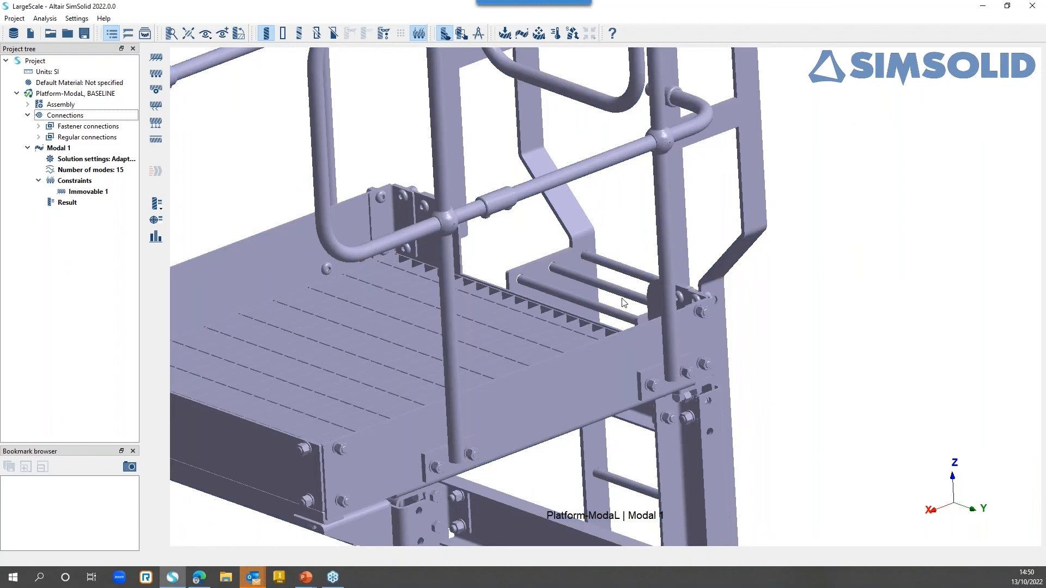
{"action": "scroll", "coordinate": [623, 304], "scroll_direction": "down", "scroll_amount": 10}
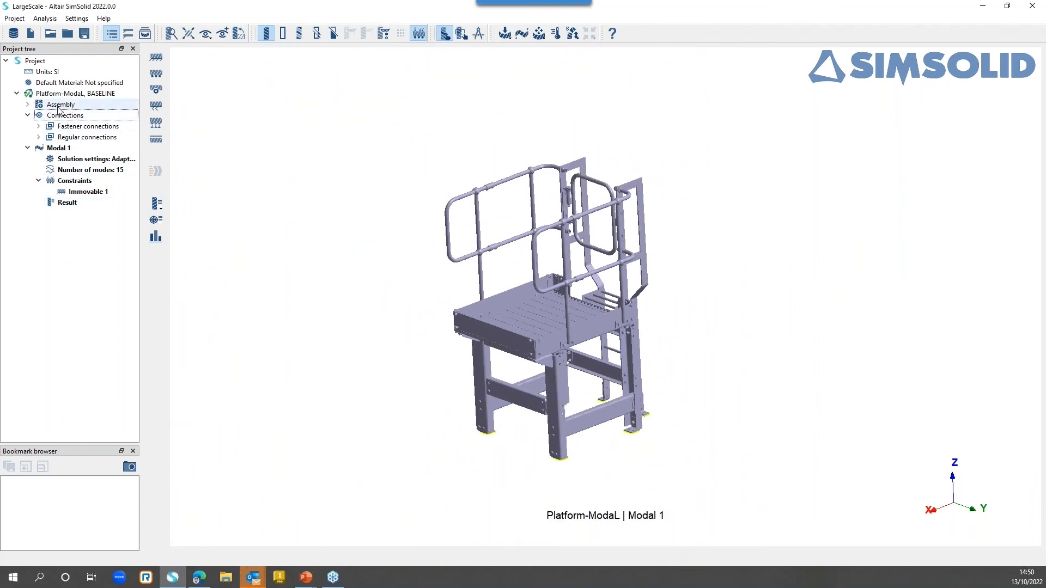
Step: Start a manual group connection and add the platform's front toe plate (32186_BC35_AP_050_01) as the first part
{"action": "left_click", "coordinate": [66, 117]}
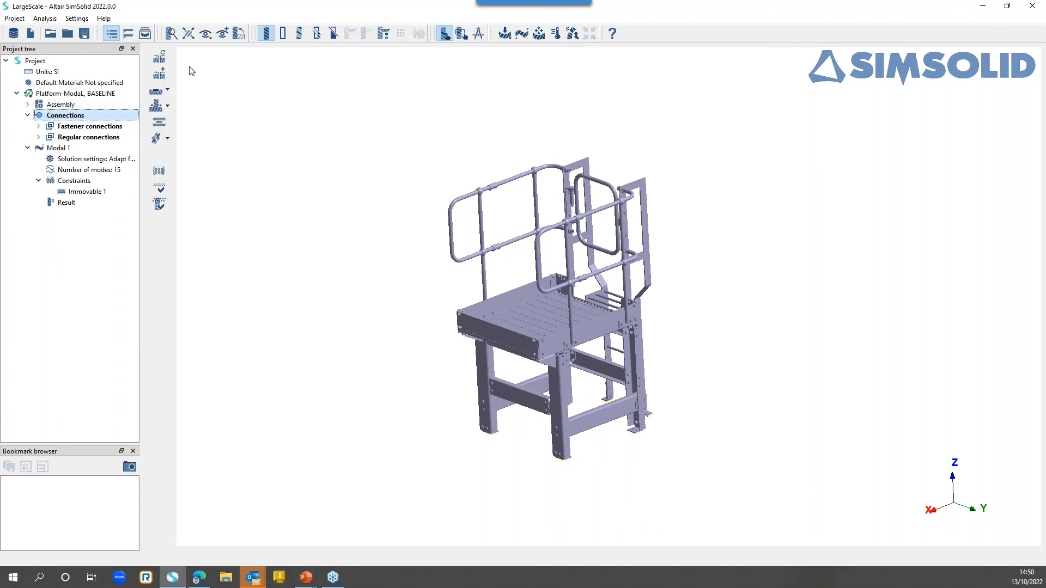
{"action": "left_click", "coordinate": [162, 58]}
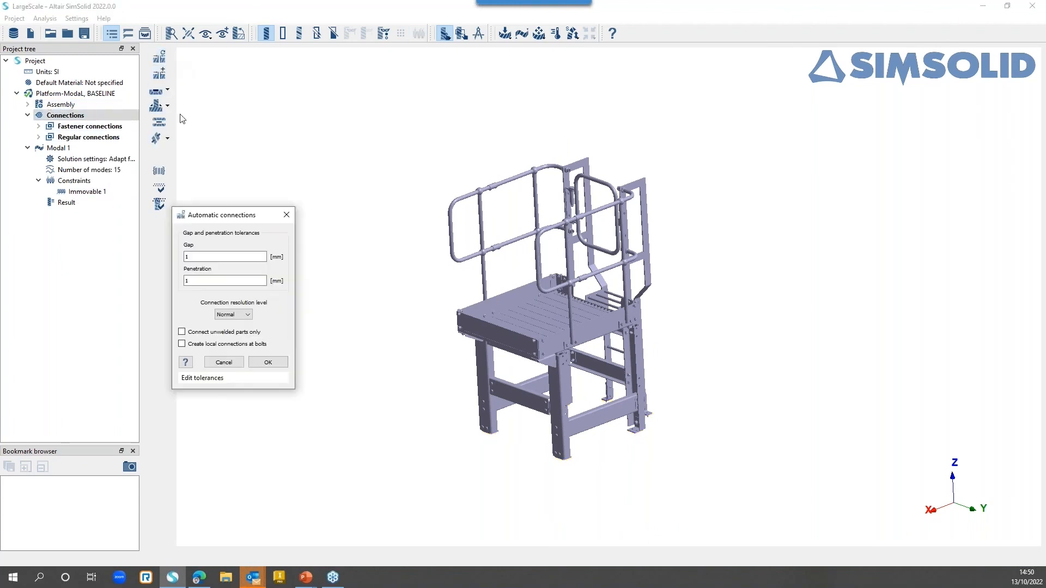
{"action": "left_click", "coordinate": [292, 214]}
{"action": "left_click", "coordinate": [160, 76]}
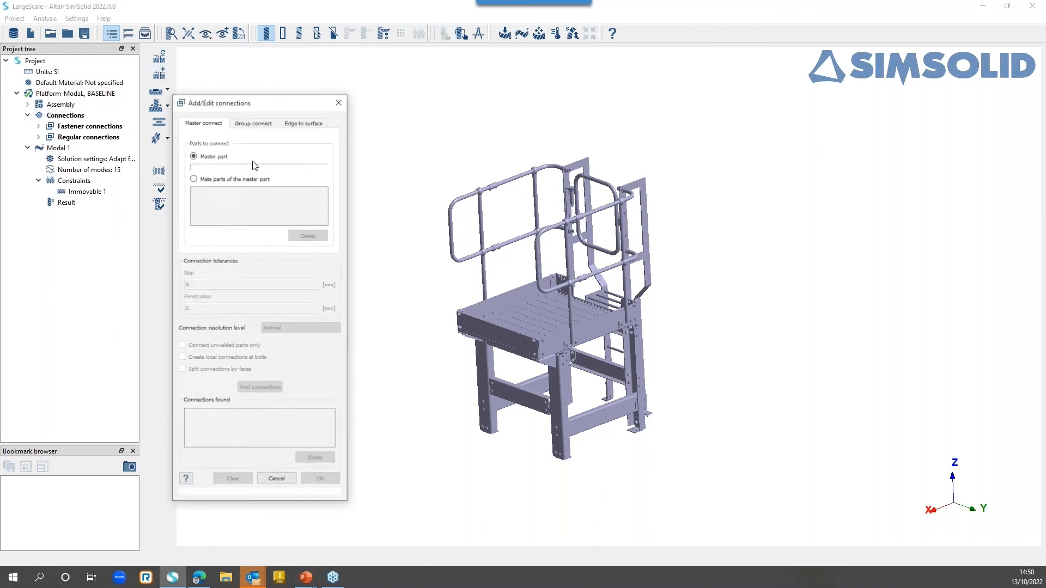
{"action": "left_click", "coordinate": [260, 124]}
{"action": "left_click", "coordinate": [401, 376]}
{"action": "scroll", "coordinate": [532, 282], "scroll_direction": "up", "scroll_amount": 5}
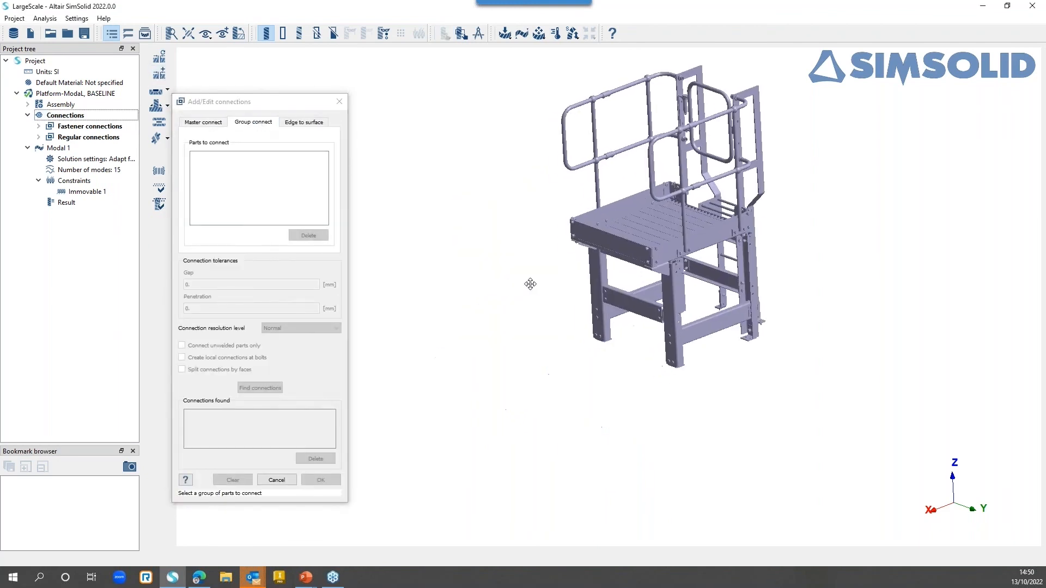
{"action": "scroll", "coordinate": [615, 244], "scroll_direction": "up", "scroll_amount": 2}
{"action": "left_click", "coordinate": [620, 234]}
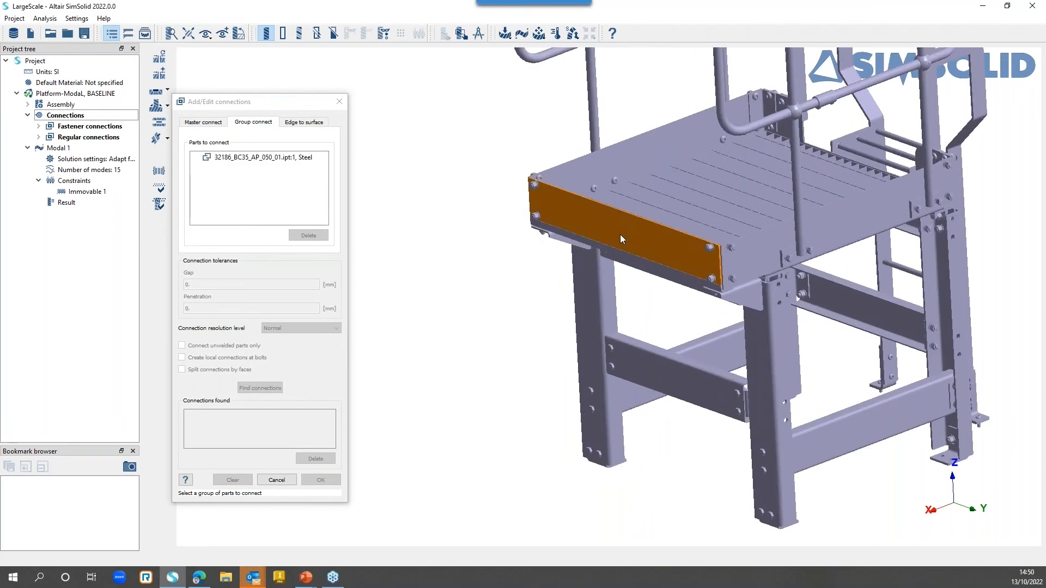
Step: Add the part beneath the toe plate (32186_BC35_AP_043_03) to the group and connect the two with a 2 mm gap tolerance
{"action": "left_click", "coordinate": [625, 260]}
{"action": "left_click", "coordinate": [263, 168]}
{"action": "left_click", "coordinate": [308, 235]}
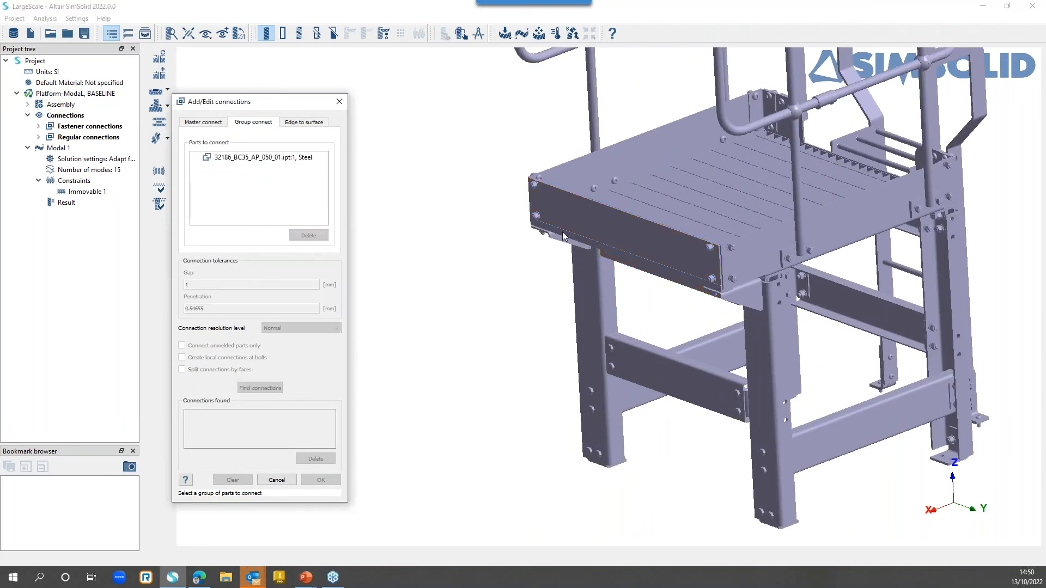
{"action": "left_click", "coordinate": [564, 236]}
{"action": "double_click", "coordinate": [207, 284]}
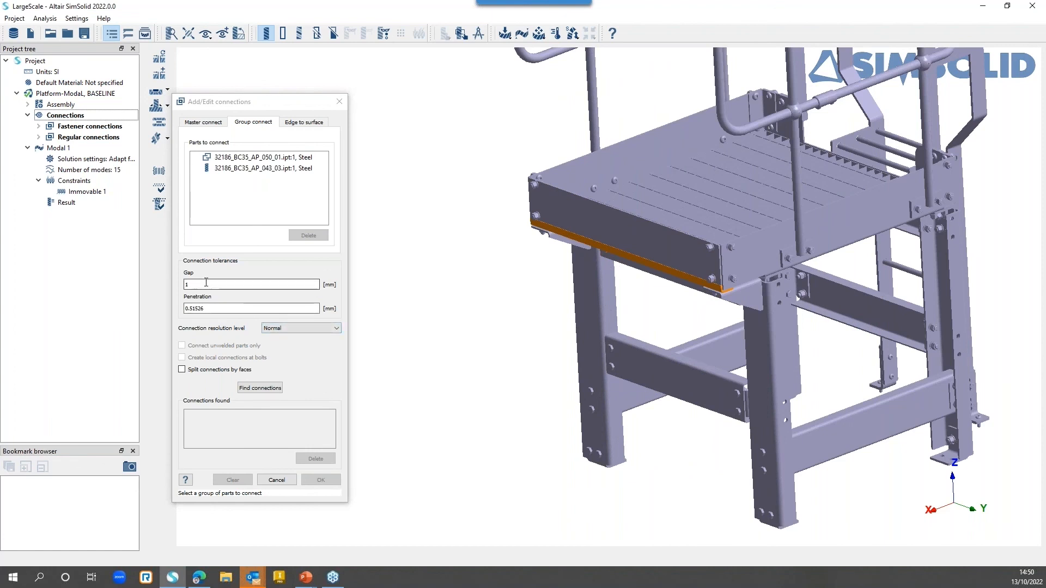
{"action": "type", "text": "2"}
{"action": "left_click", "coordinate": [260, 388]}
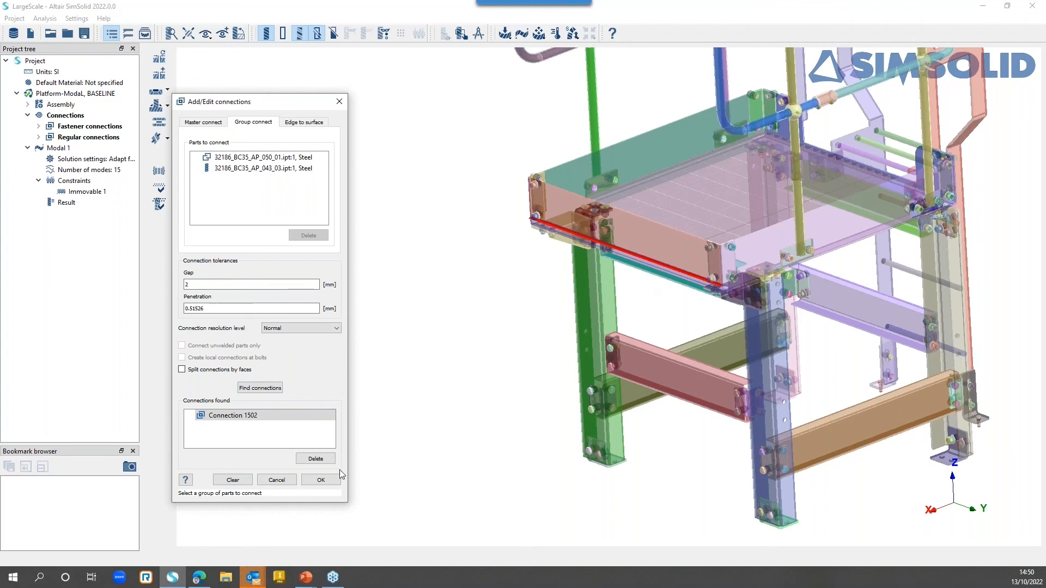
{"action": "left_click", "coordinate": [321, 479]}
Step: Create an edge-to-surface connection with a 2 mm gap at the loose end of the uppermost of the three top ladder rungs
{"action": "middle_click_drag", "start_coordinate": [723, 507], "coordinate": [675, 323]}
{"action": "scroll", "coordinate": [682, 332], "scroll_direction": "up", "scroll_amount": 10}
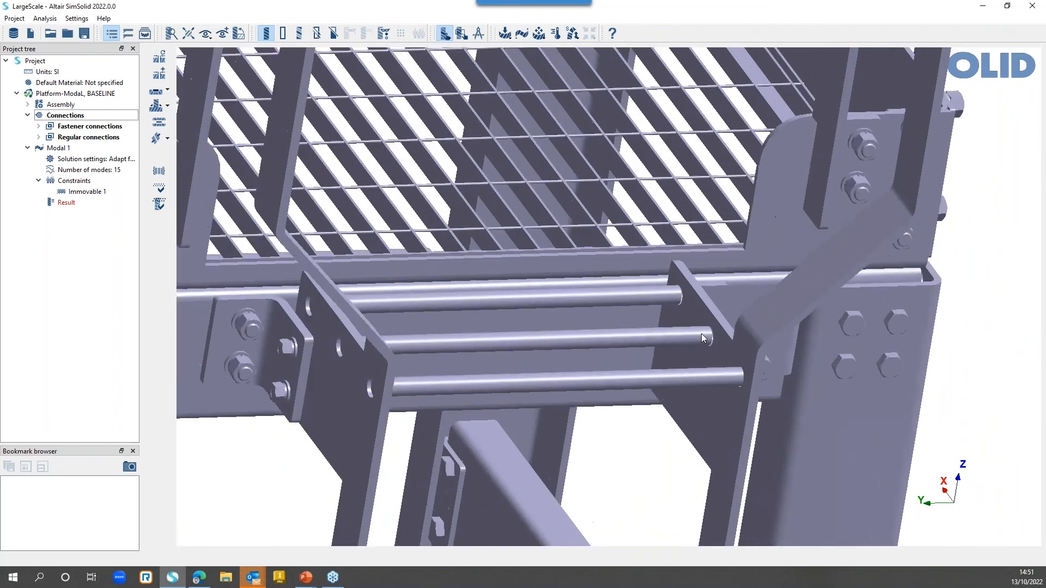
{"action": "scroll", "coordinate": [704, 336], "scroll_direction": "up", "scroll_amount": 3}
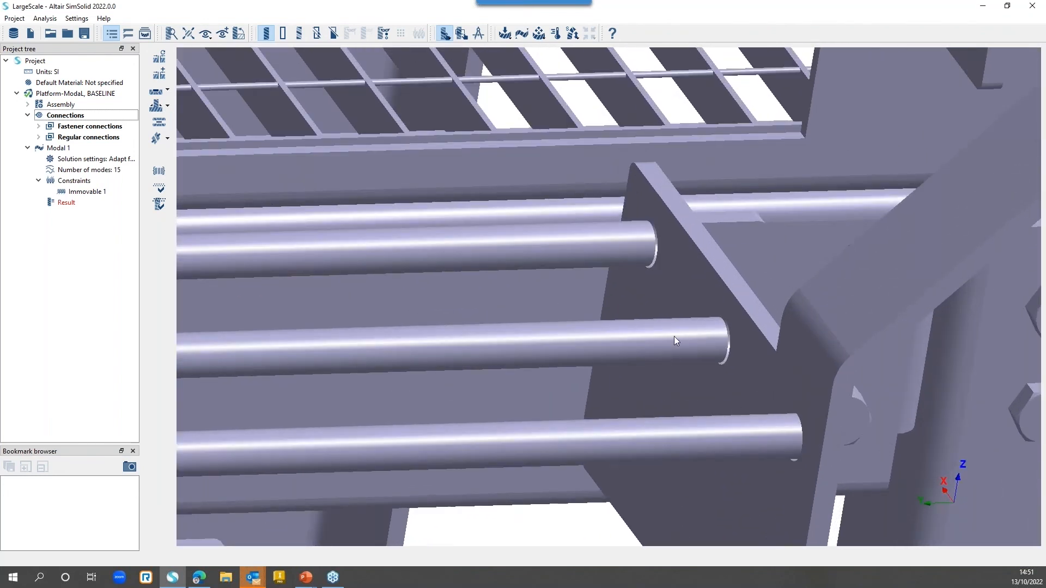
{"action": "left_click", "coordinate": [159, 75]}
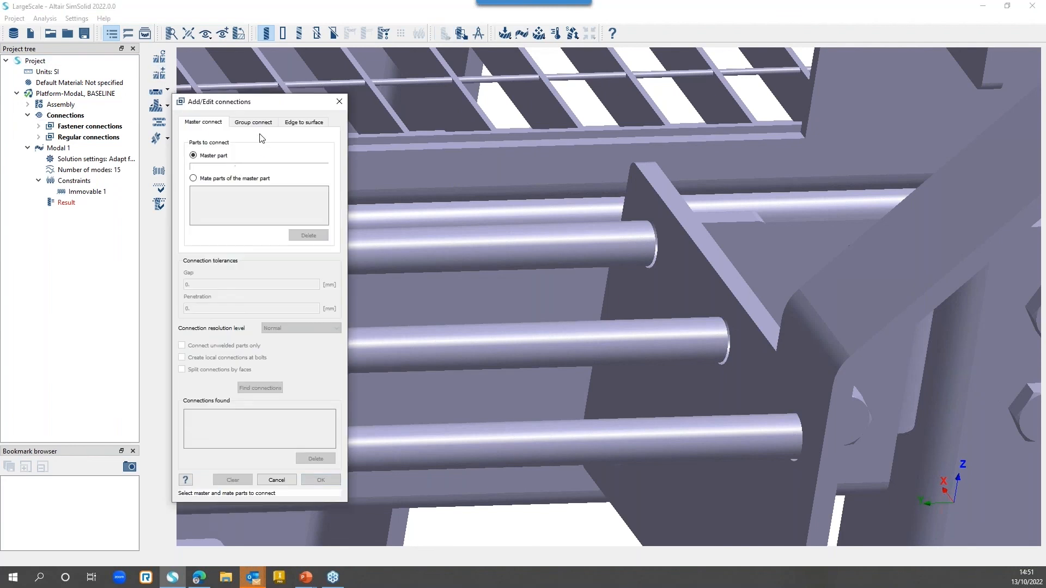
{"action": "left_click", "coordinate": [299, 123]}
{"action": "scroll", "coordinate": [615, 278], "scroll_direction": "up", "scroll_amount": 5}
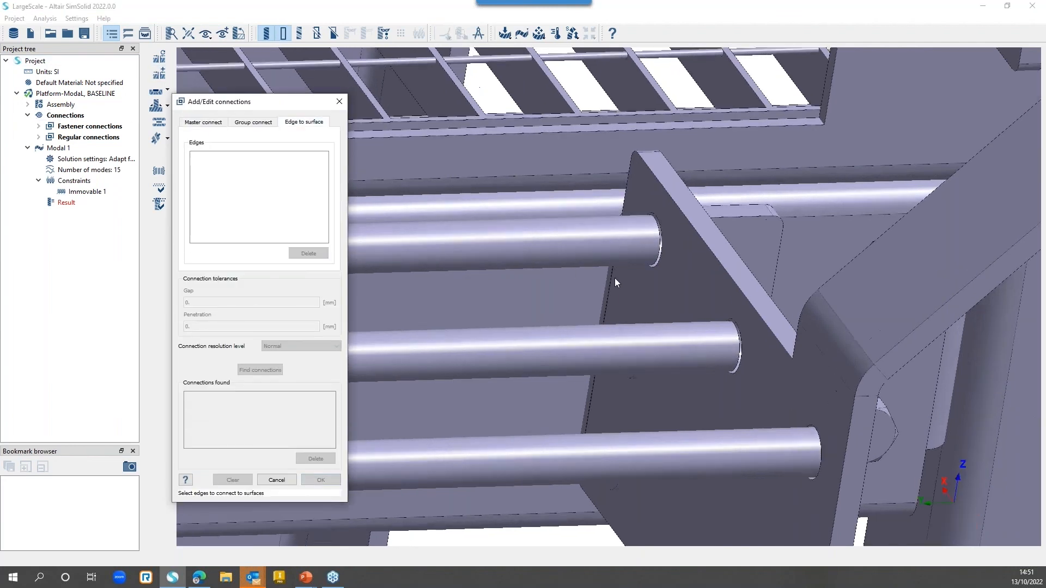
{"action": "left_click", "coordinate": [697, 250]}
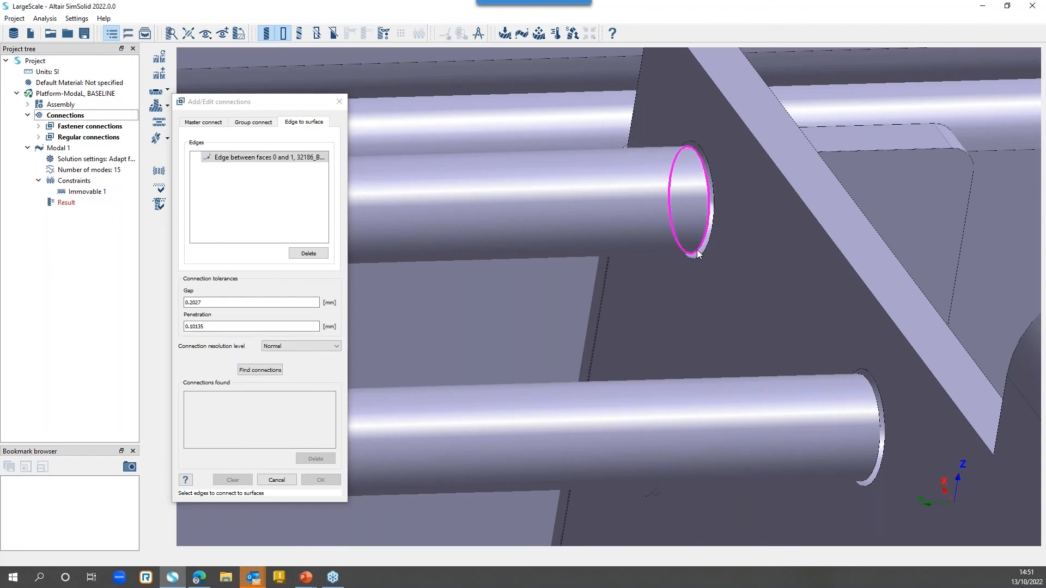
{"action": "double_click", "coordinate": [192, 302]}
{"action": "type", "text": "2"}
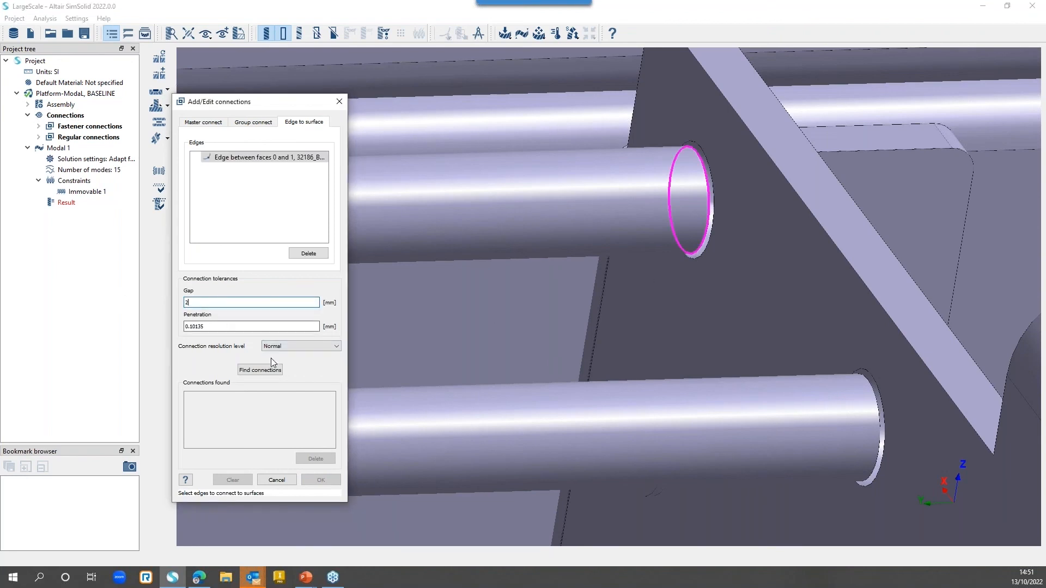
{"action": "left_click", "coordinate": [260, 370]}
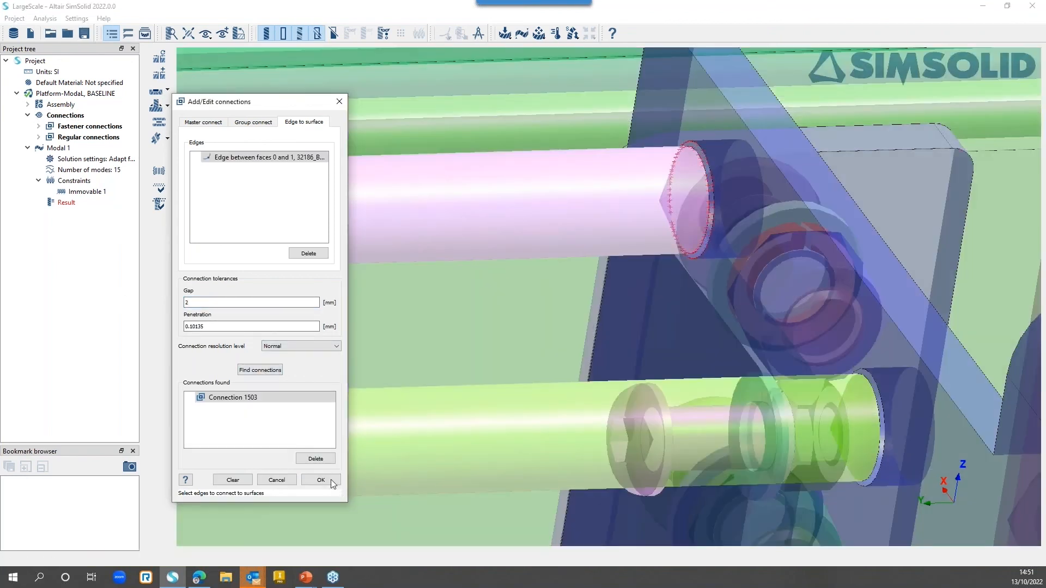
{"action": "left_click", "coordinate": [327, 480]}
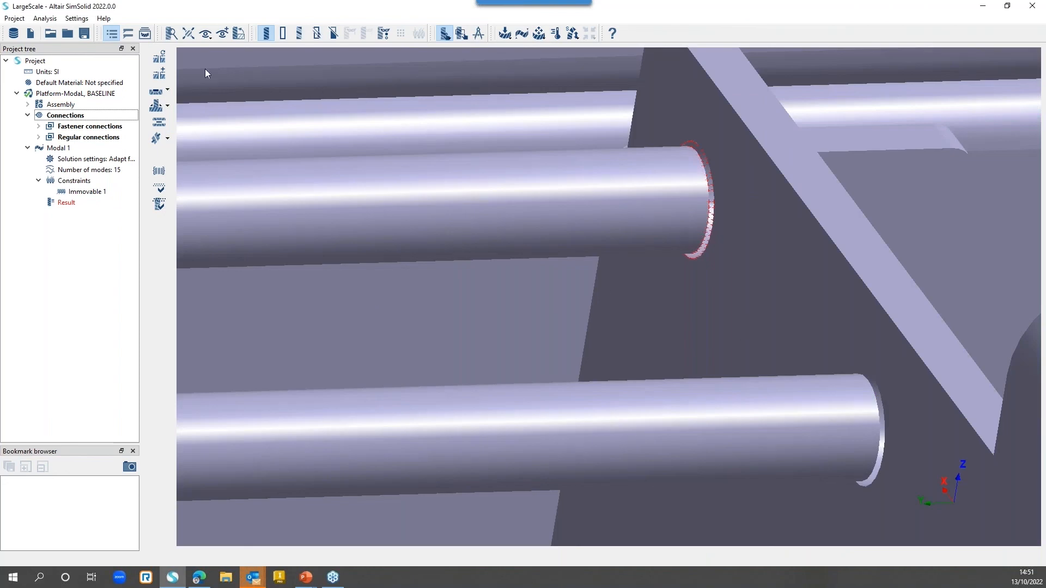
Step: Create an edge-to-surface connection with a 2 mm gap at the loose end of the middle top ladder rung
{"action": "left_click", "coordinate": [159, 73]}
{"action": "left_click", "coordinate": [301, 123]}
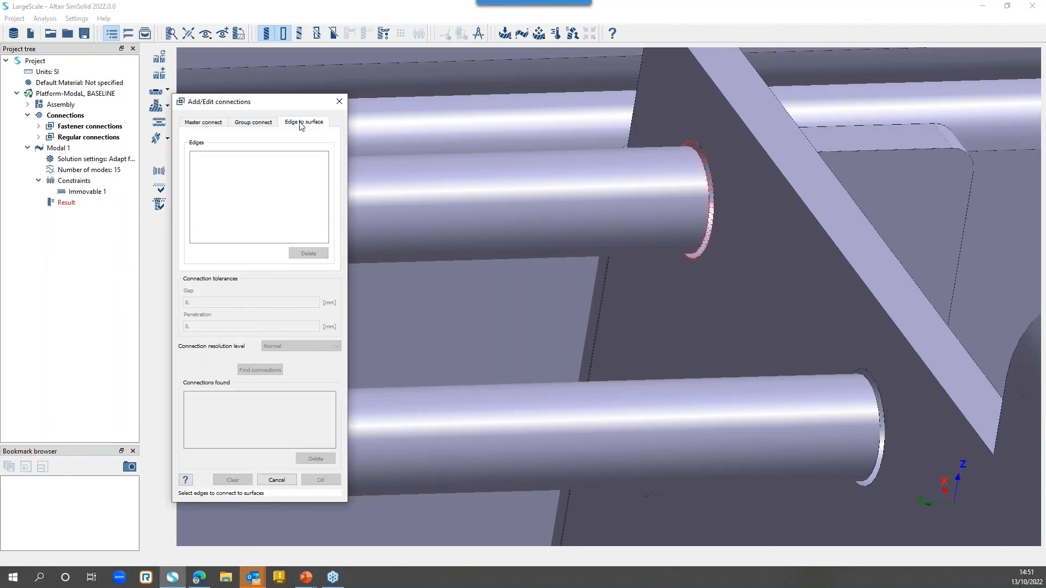
{"action": "left_click", "coordinate": [878, 462]}
{"action": "double_click", "coordinate": [251, 302]}
{"action": "type", "text": "2"}
{"action": "left_click", "coordinate": [259, 370]}
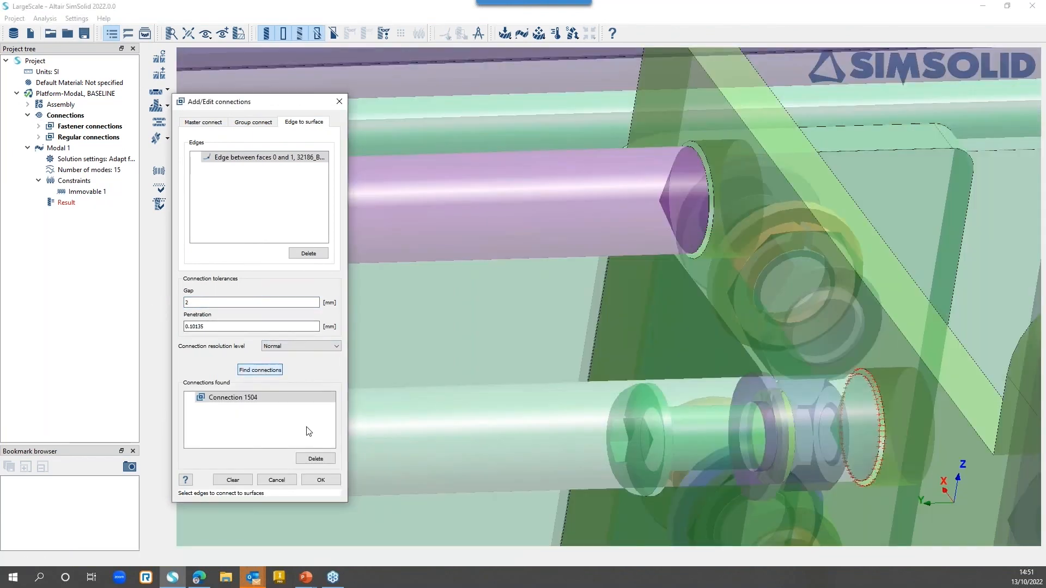
{"action": "left_click", "coordinate": [321, 480]}
Step: Solve the modal analysis again with the repaired connections and plot the displacement magnitude
{"action": "scroll", "coordinate": [546, 418], "scroll_direction": "down", "scroll_amount": 6}
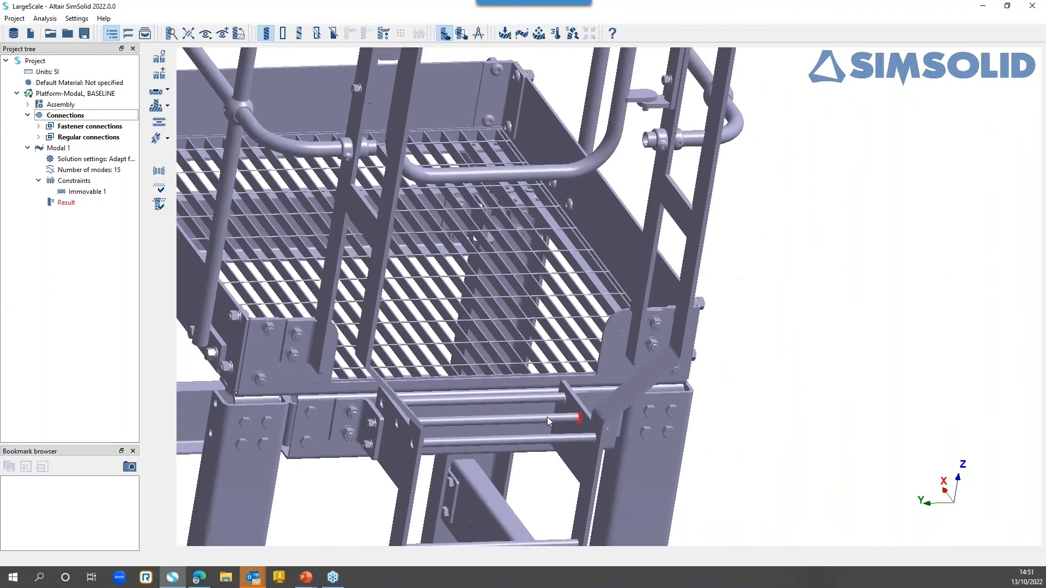
{"action": "scroll", "coordinate": [547, 417], "scroll_direction": "down", "scroll_amount": 4}
{"action": "left_click", "coordinate": [74, 203]}
{"action": "left_click", "coordinate": [156, 171]}
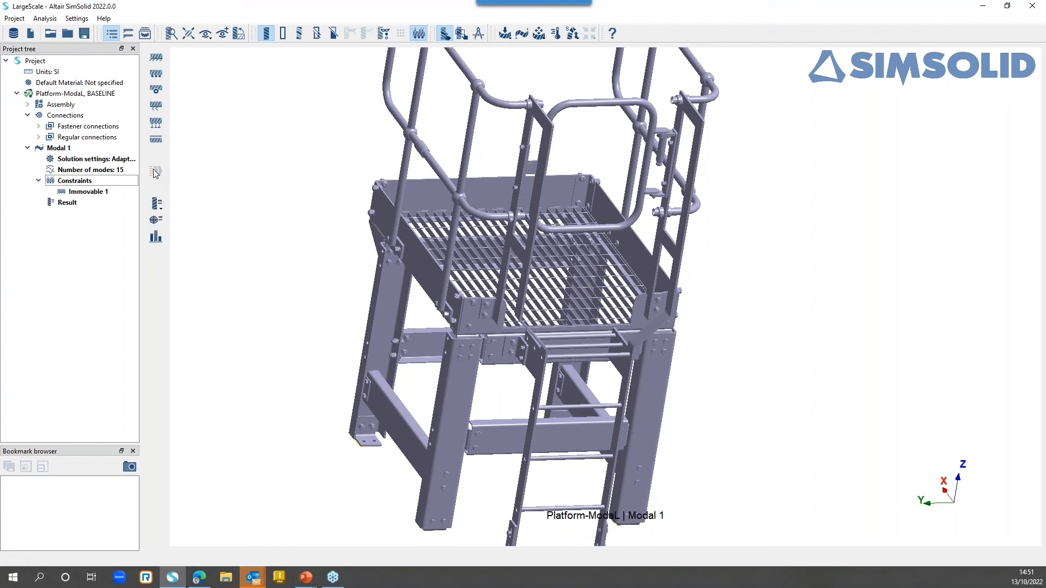
{"action": "left_click", "coordinate": [162, 211]}
{"action": "left_click", "coordinate": [221, 205]}
Step: Examine the updated displacement magnitude shapes of modes 2 through 15 and close the results plot
{"action": "left_click", "coordinate": [893, 116]}
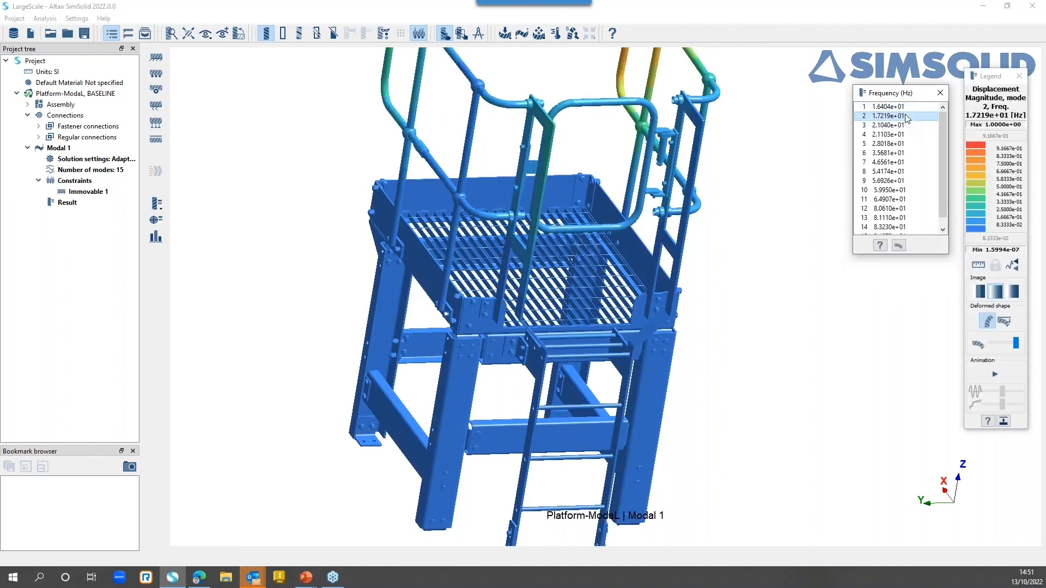
{"action": "key", "text": "Down"}
{"action": "key", "text": "Down"}
{"action": "key", "text": "Down"}
{"action": "key", "text": "Down"}
{"action": "key", "text": "Down"}
{"action": "key", "text": "Down"}
{"action": "key", "text": "Down"}
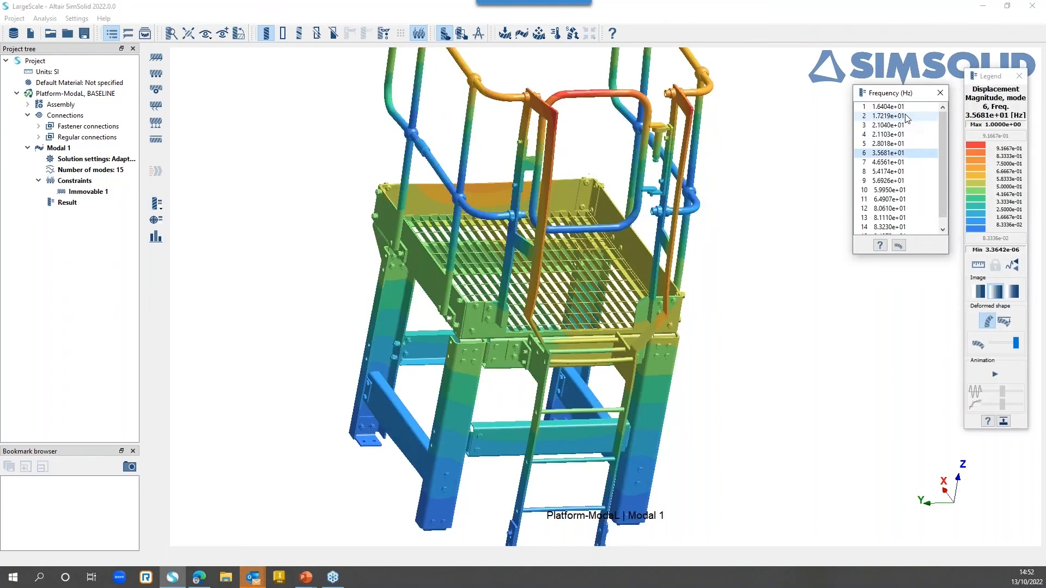
{"action": "key", "text": "Down"}
{"action": "key", "text": "Down"}
{"action": "key", "text": "Down"}
{"action": "key", "text": "Down"}
{"action": "key", "text": "Down"}
{"action": "key", "text": "Down"}
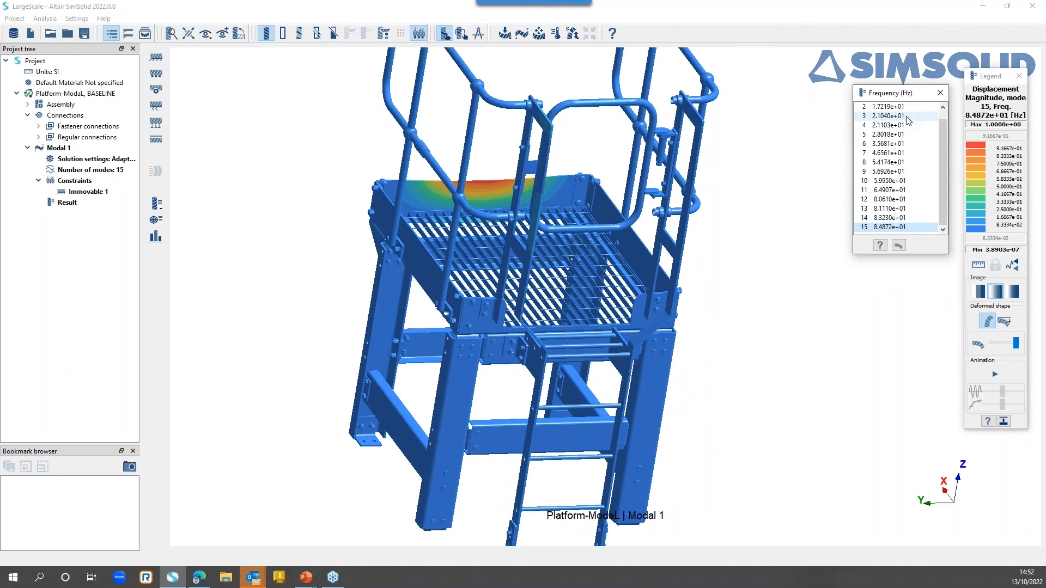
{"action": "left_click", "coordinate": [1019, 76]}
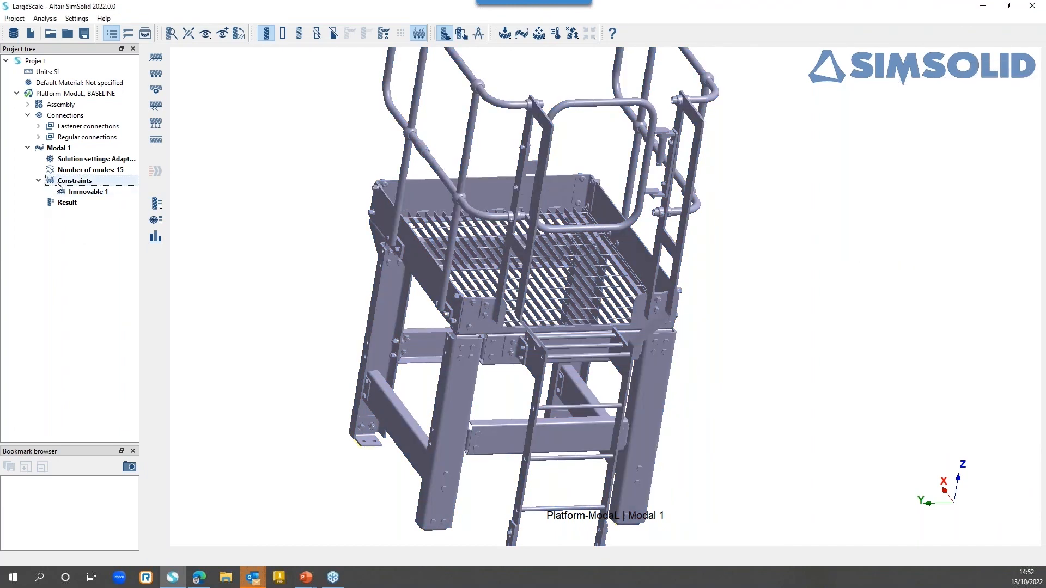
Step: Create a structural analysis and copy the Immovable 1 constraint from the modal analysis to it
{"action": "left_click", "coordinate": [504, 33]}
{"action": "left_click", "coordinate": [526, 48]}
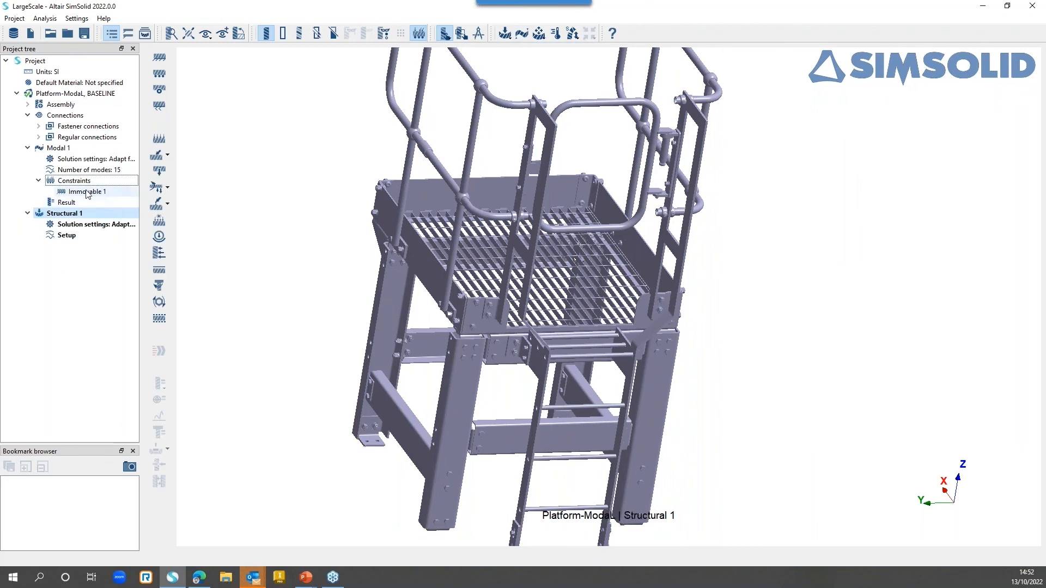
{"action": "left_click", "coordinate": [87, 192]}
{"action": "right_click", "coordinate": [87, 192]}
{"action": "mouse_move", "coordinate": [136, 209]}
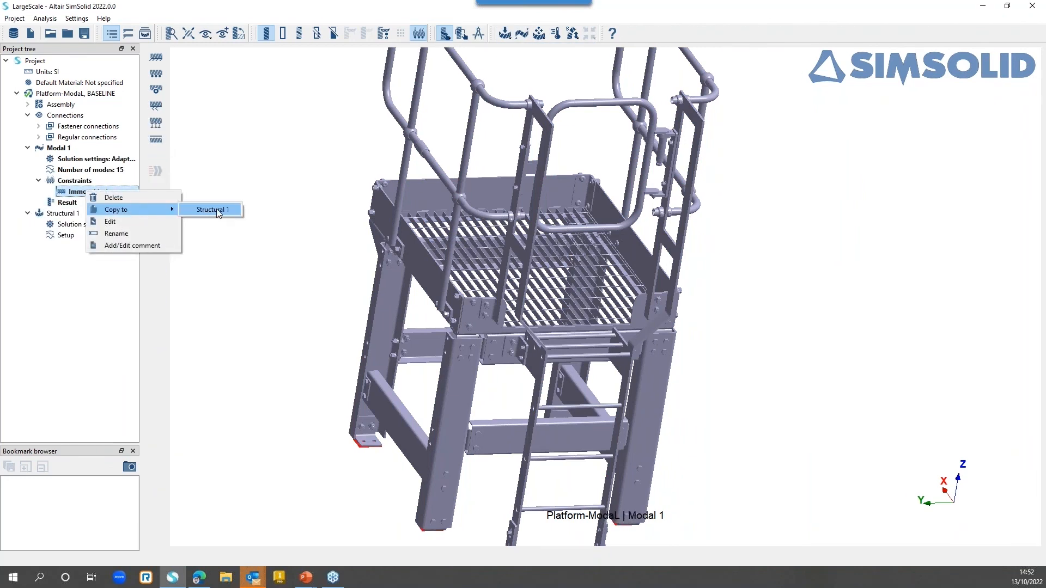
{"action": "left_click", "coordinate": [216, 210]}
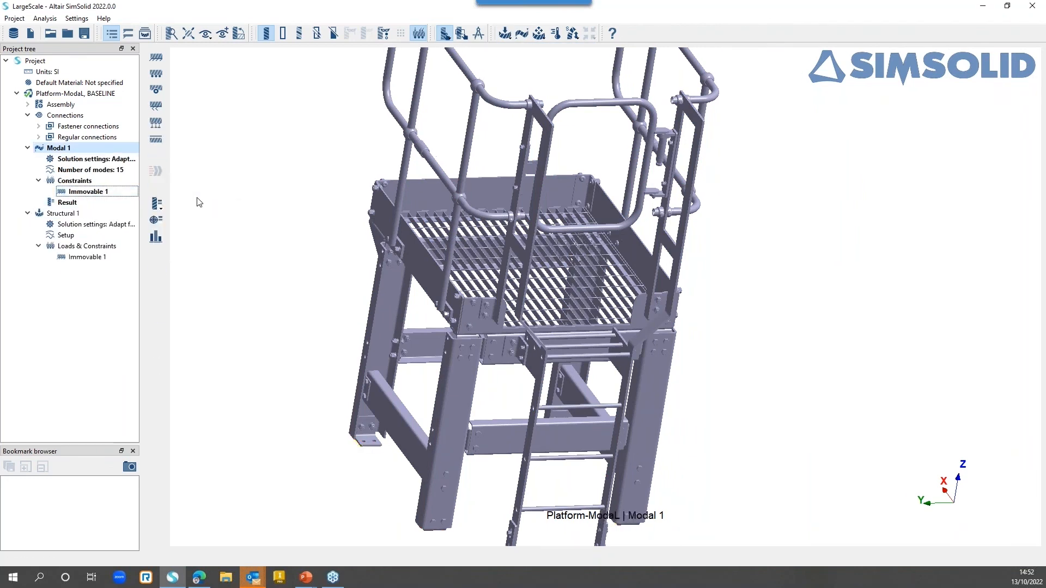
Step: Add a gravity load to Structural 1 acting in the negative Z direction, with the Y component set to 0
{"action": "left_click", "coordinate": [75, 216]}
{"action": "left_click", "coordinate": [159, 171]}
{"action": "key", "text": "Tab"}
{"action": "key", "text": "Tab"}
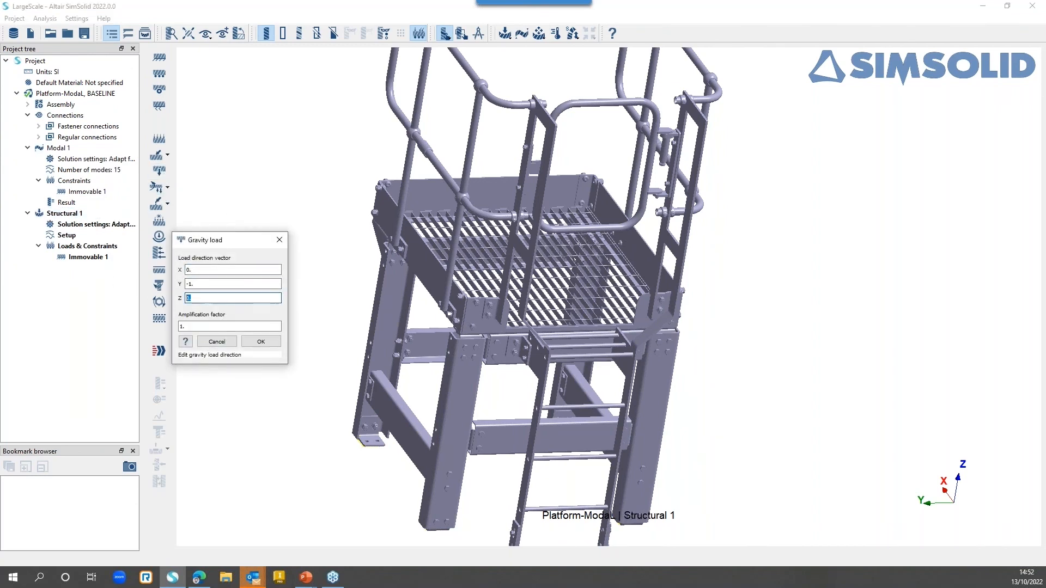
{"action": "key", "text": "shift+Tab"}
{"action": "type", "text": "0"}
{"action": "left_click", "coordinate": [262, 341]}
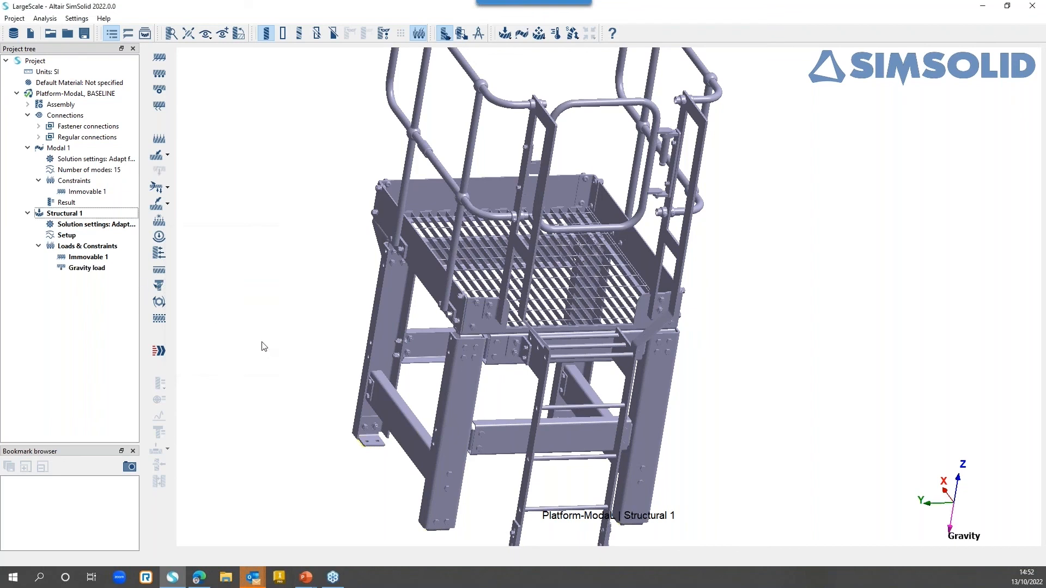
{"action": "left_click", "coordinate": [159, 351]}
{"action": "left_click", "coordinate": [42, 248]}
{"action": "left_click", "coordinate": [39, 247]}
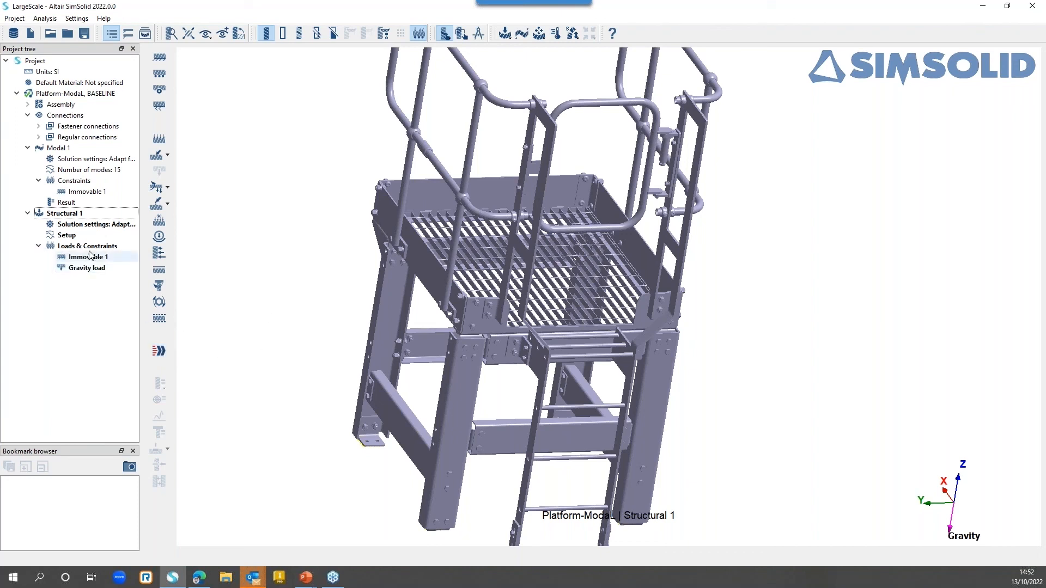
Step: Solve the Structural 1 gravity analysis and plot its displacement magnitude on the platform
{"action": "left_click", "coordinate": [158, 354]}
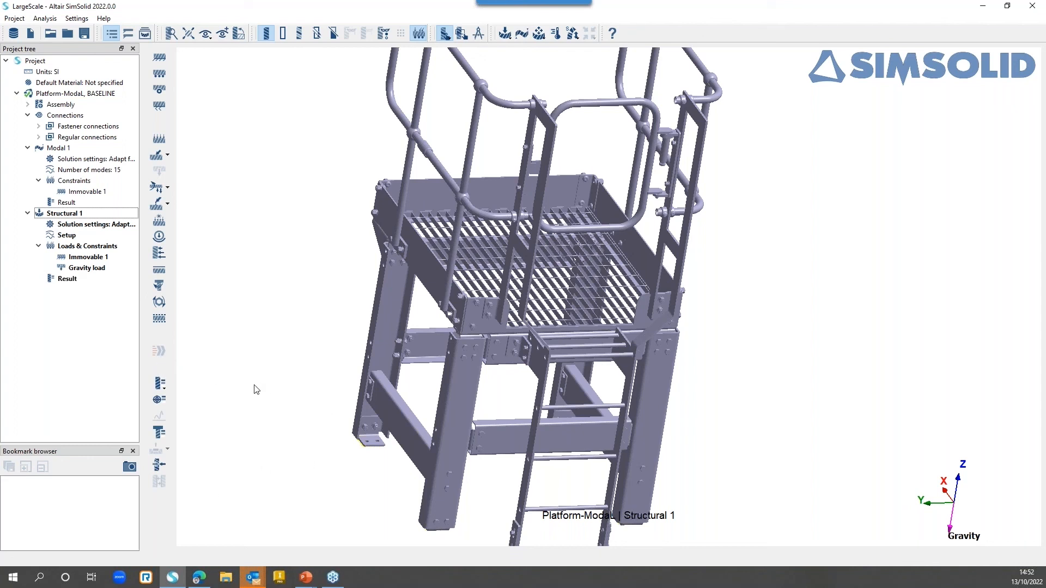
{"action": "left_click", "coordinate": [162, 390]}
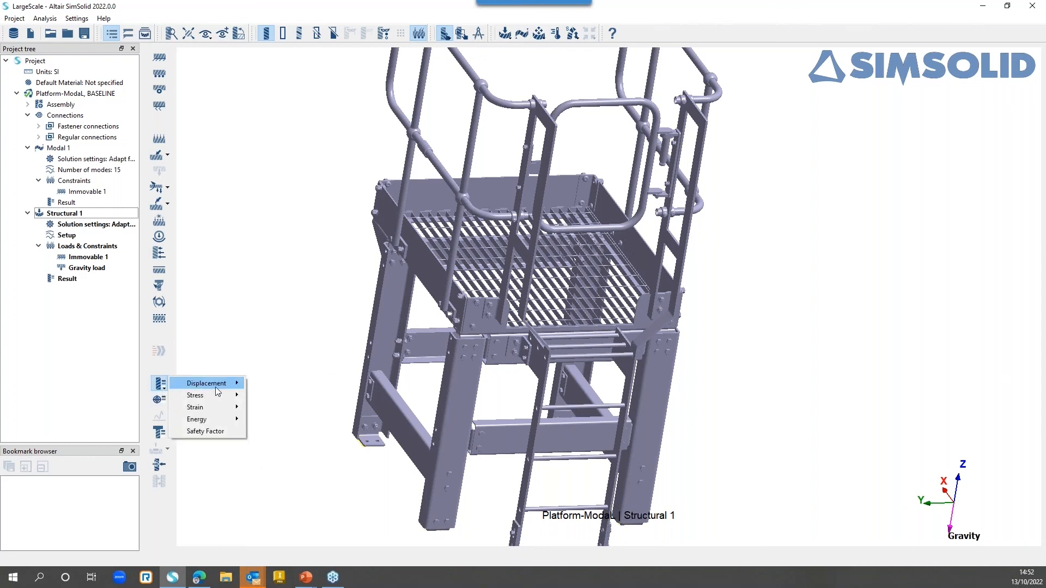
{"action": "mouse_move", "coordinate": [212, 384]}
{"action": "left_click", "coordinate": [289, 386]}
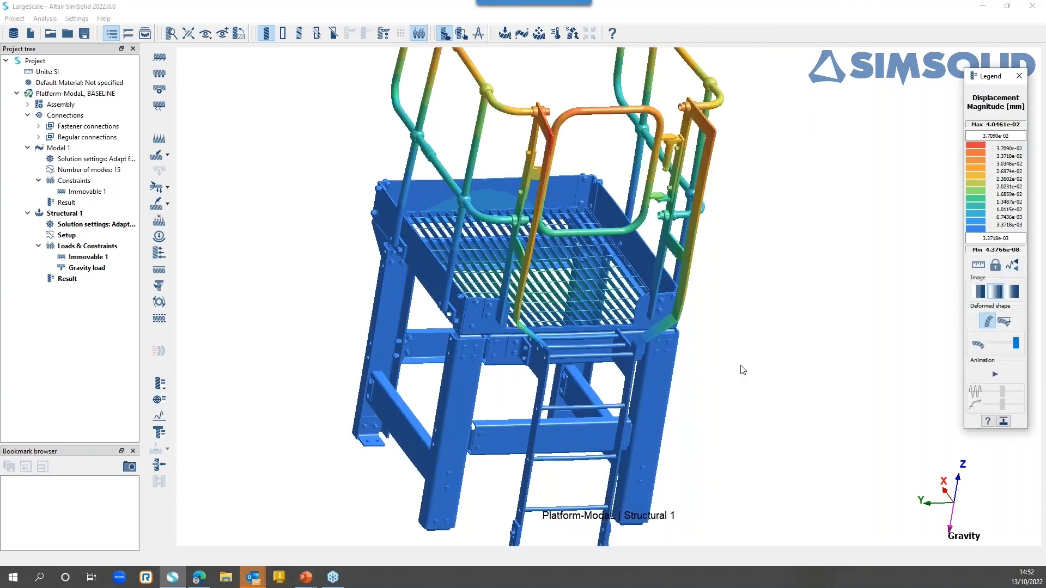
{"action": "right_click_drag", "start_coordinate": [699, 342], "coordinate": [315, 393]}
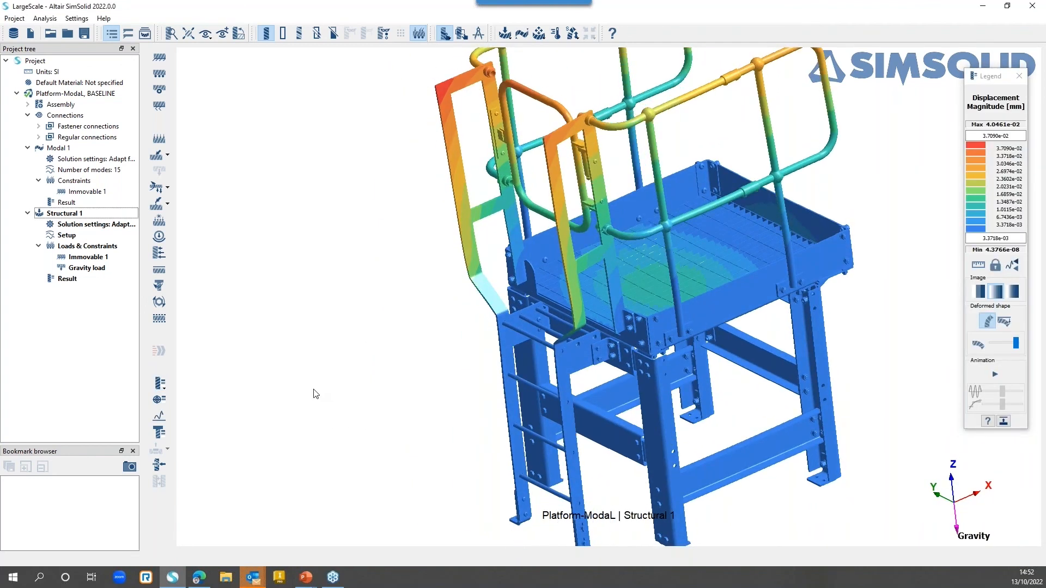
{"action": "right_click_drag", "start_coordinate": [408, 457], "coordinate": [385, 380], "text": "ctrl"}
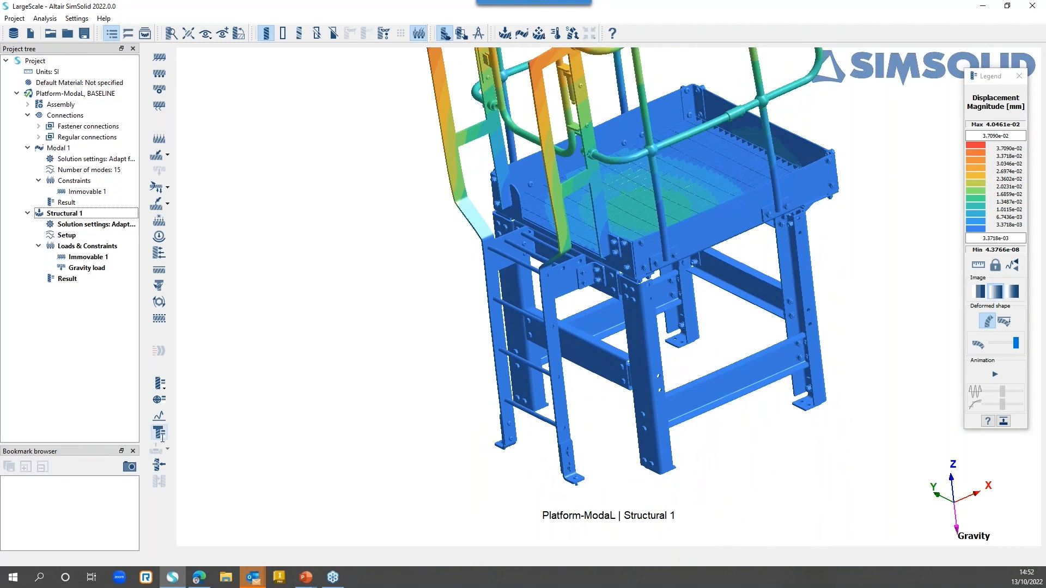
Step: Review the bolt and nut forces of Structural 1 in an enlarged table, closing it and the displacement plot when done
{"action": "left_click", "coordinate": [159, 432]}
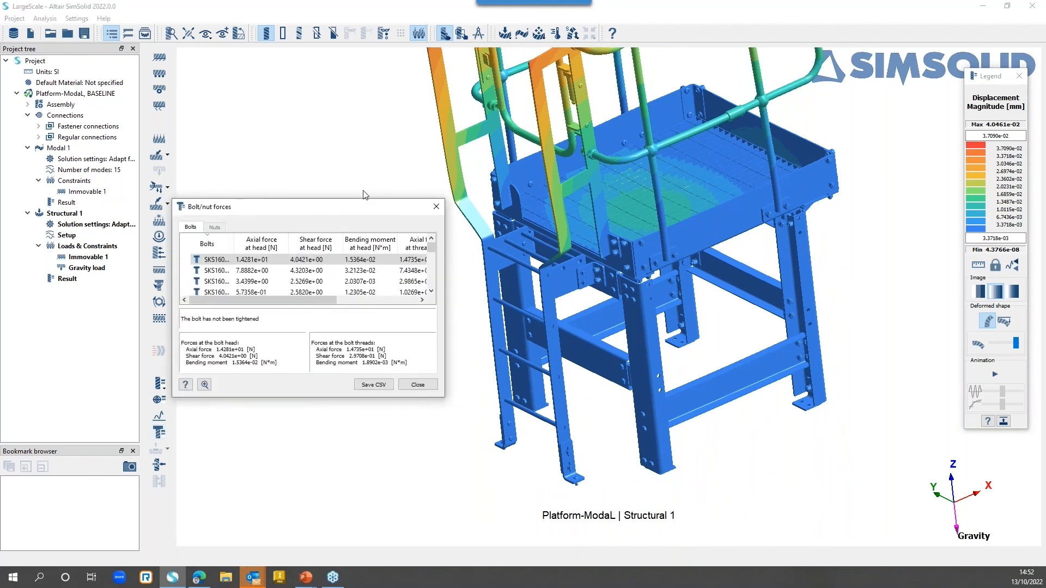
{"action": "left_click_drag", "start_coordinate": [363, 202], "coordinate": [364, 2]}
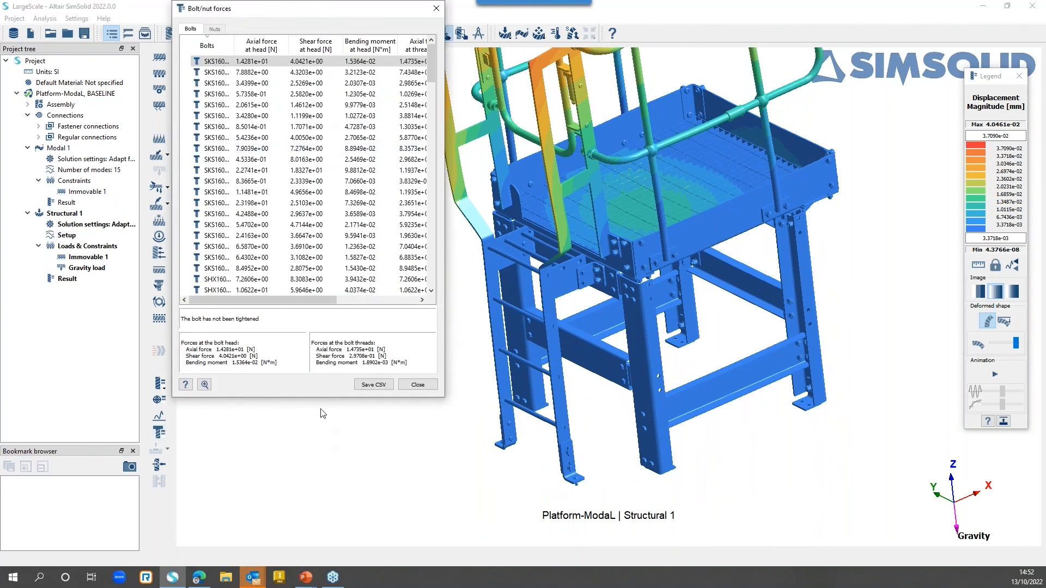
{"action": "left_click_drag", "start_coordinate": [320, 399], "coordinate": [325, 568]}
{"action": "left_click_drag", "start_coordinate": [446, 407], "coordinate": [850, 409]}
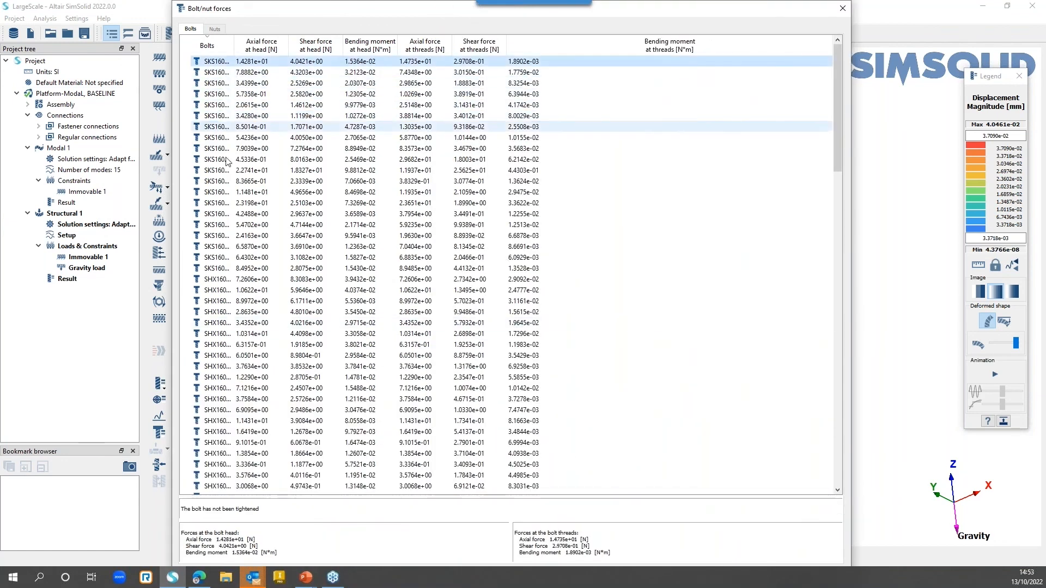
{"action": "left_click_drag", "start_coordinate": [852, 351], "coordinate": [592, 352]}
{"action": "left_click", "coordinate": [585, 10]}
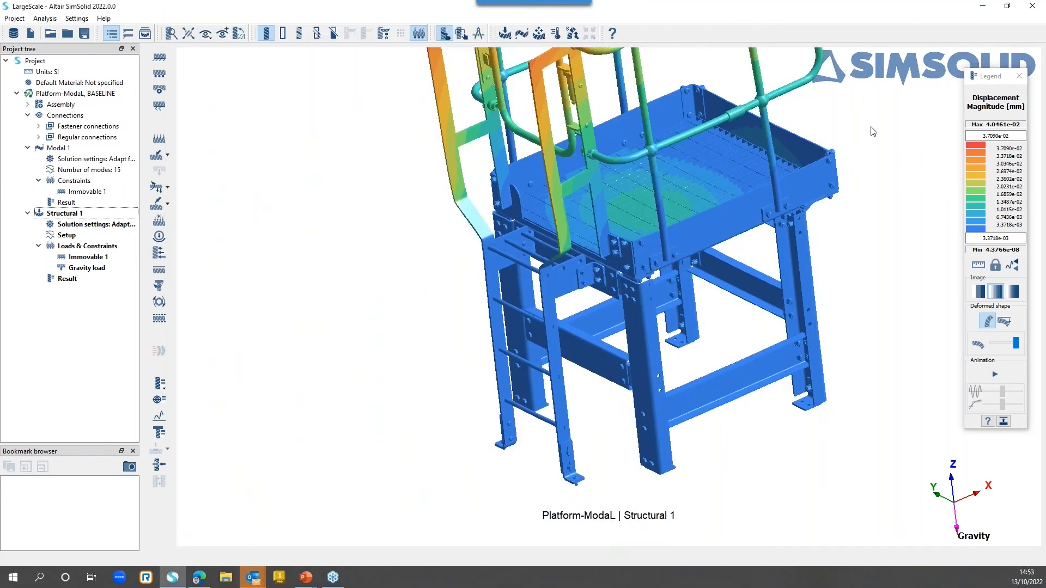
{"action": "left_click", "coordinate": [300, 311]}
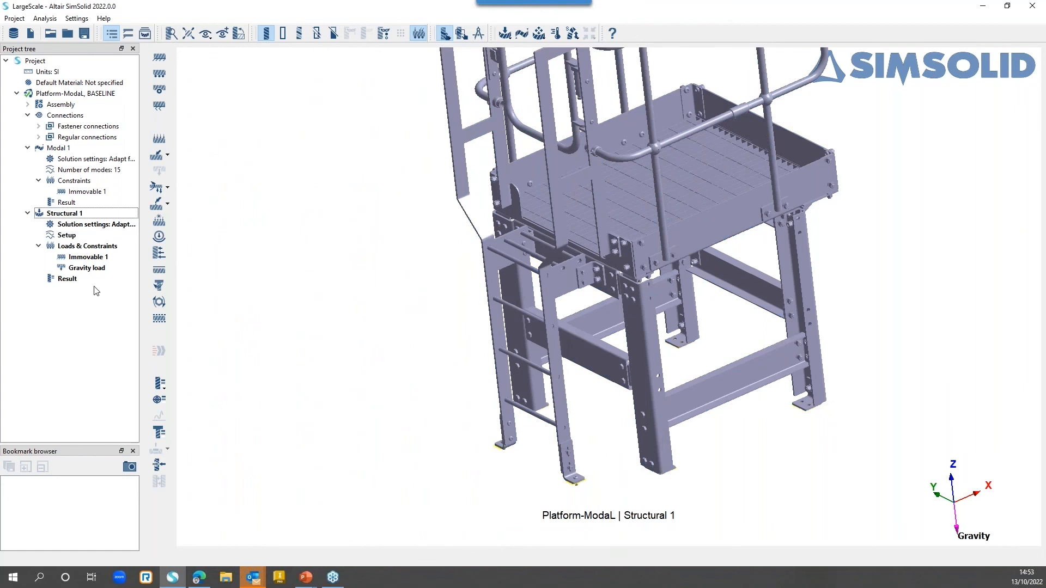
Step: Add a nut tightening load to the four nuts at the platform's front corner, with thread pitch 0.1 mm and torque 20000 N*m
{"action": "left_click", "coordinate": [158, 302]}
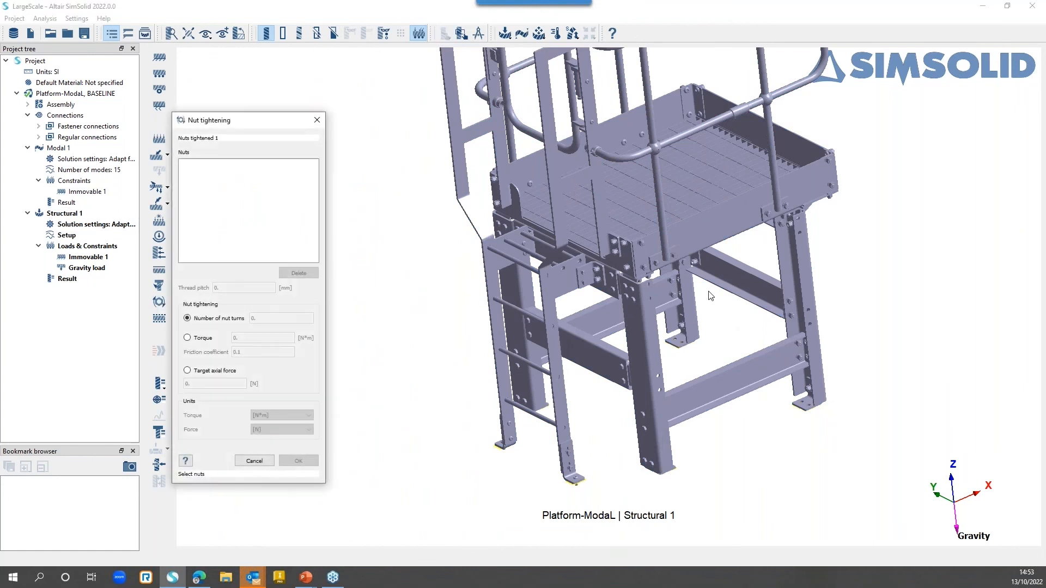
{"action": "scroll", "coordinate": [610, 287], "scroll_direction": "up", "scroll_amount": 5}
{"action": "scroll", "coordinate": [610, 276], "scroll_direction": "up", "scroll_amount": 4}
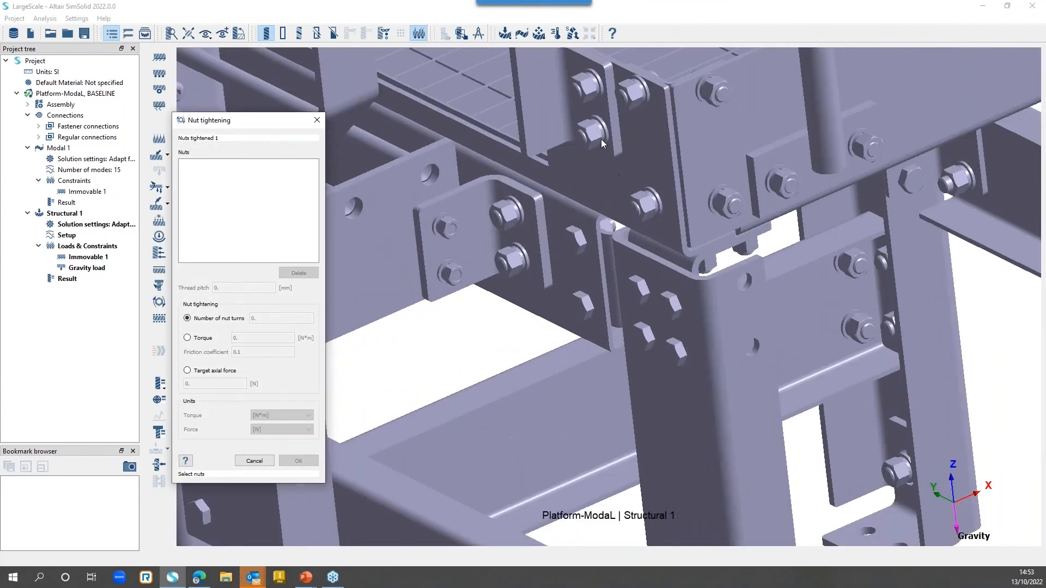
{"action": "left_click", "coordinate": [596, 135]}
{"action": "left_click", "coordinate": [589, 93]}
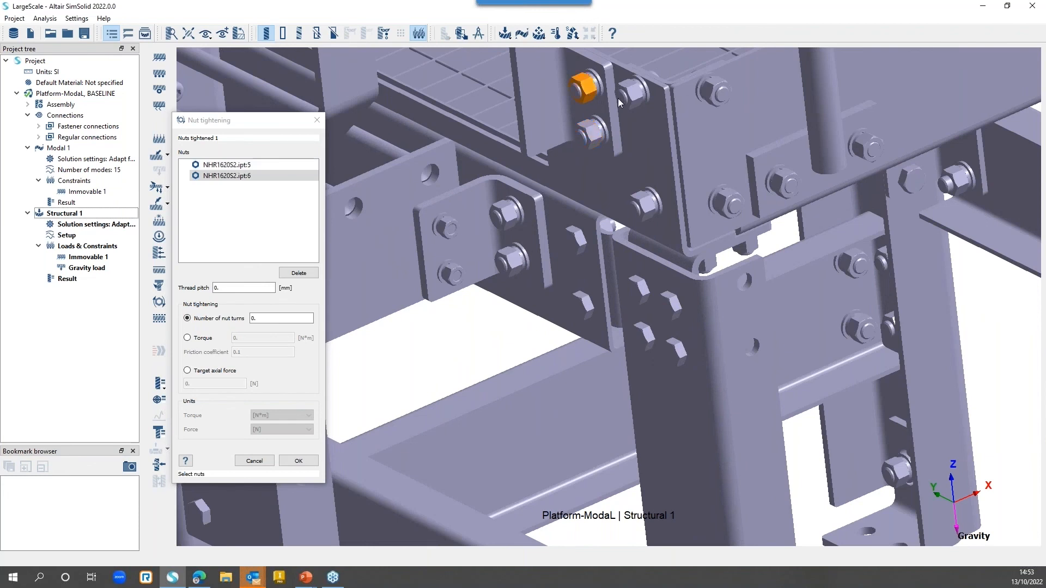
{"action": "left_click", "coordinate": [634, 98]}
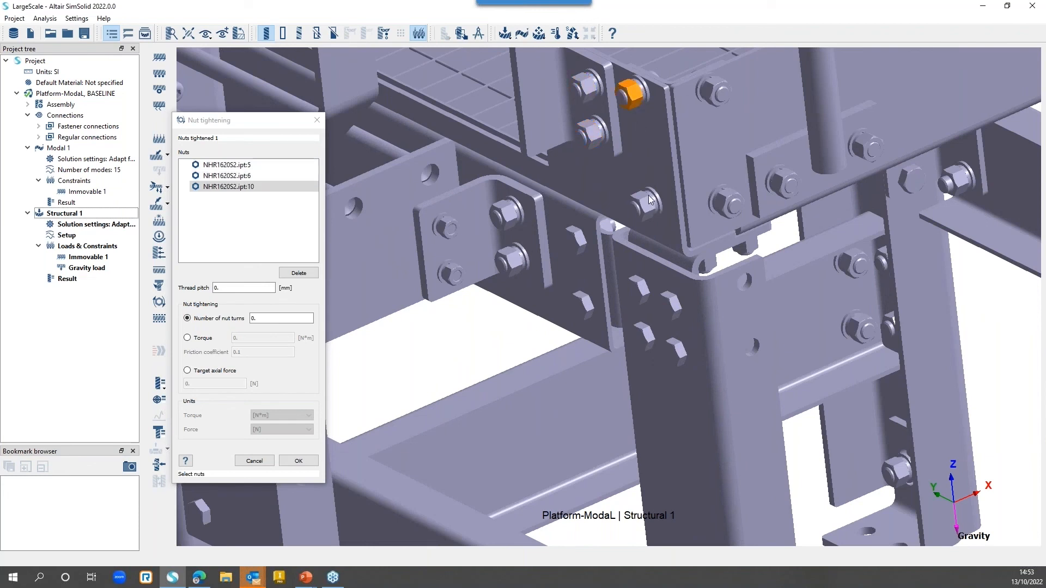
{"action": "left_click", "coordinate": [651, 205]}
{"action": "left_click", "coordinate": [236, 287]}
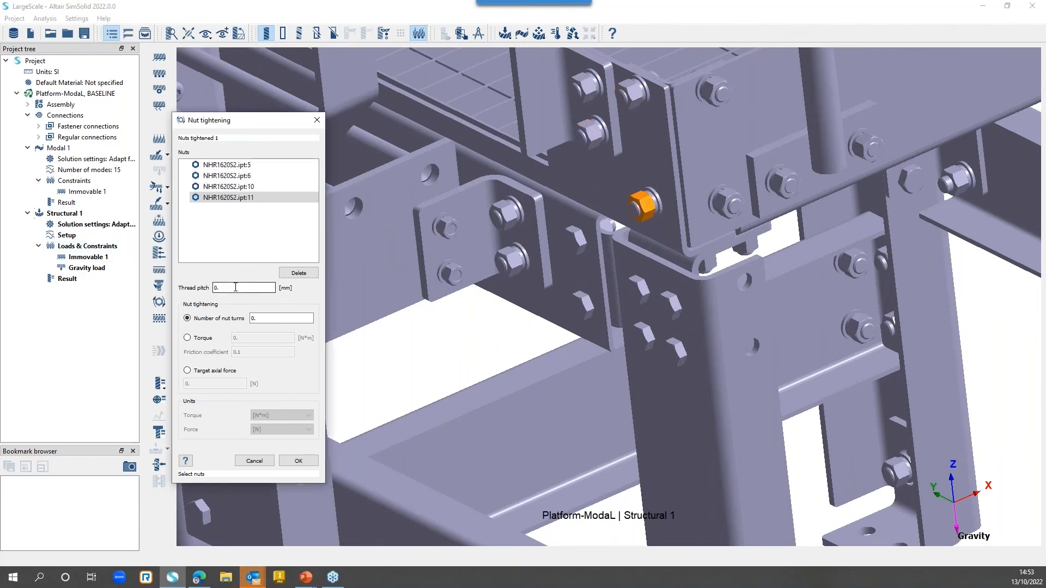
{"action": "left_click", "coordinate": [187, 337]}
{"action": "double_click", "coordinate": [236, 338]}
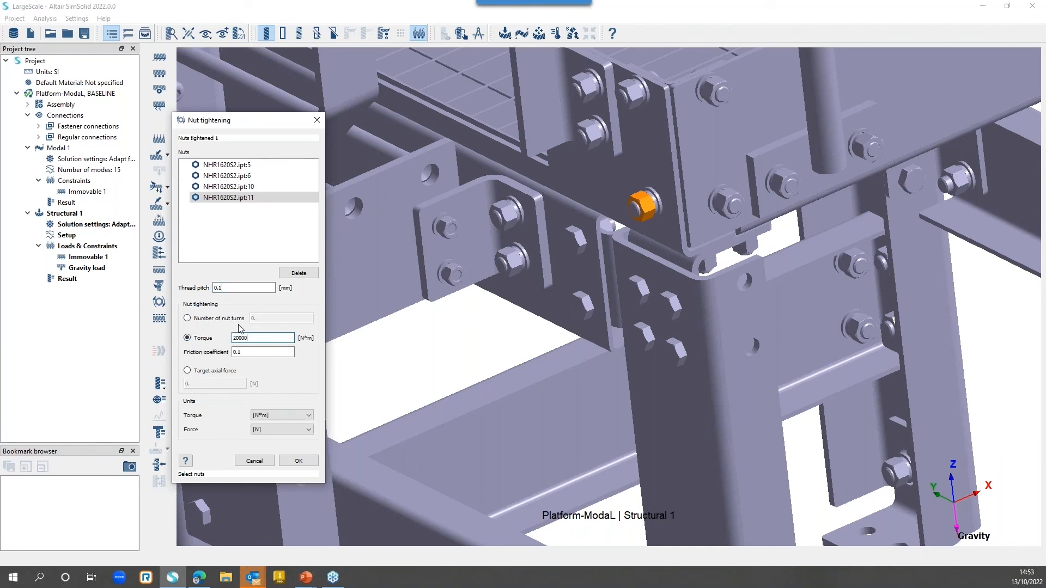
{"action": "left_click", "coordinate": [299, 461]}
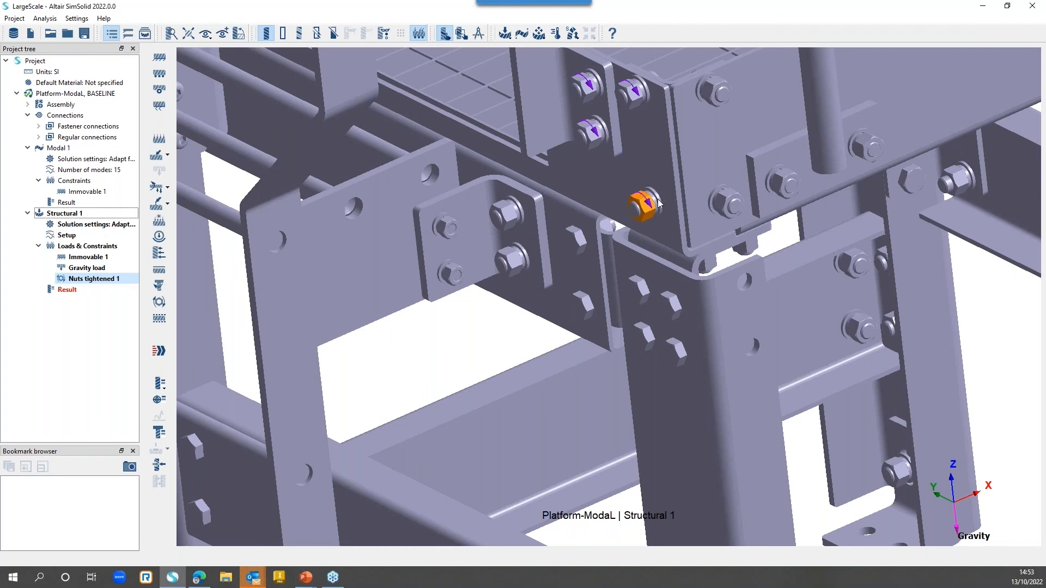